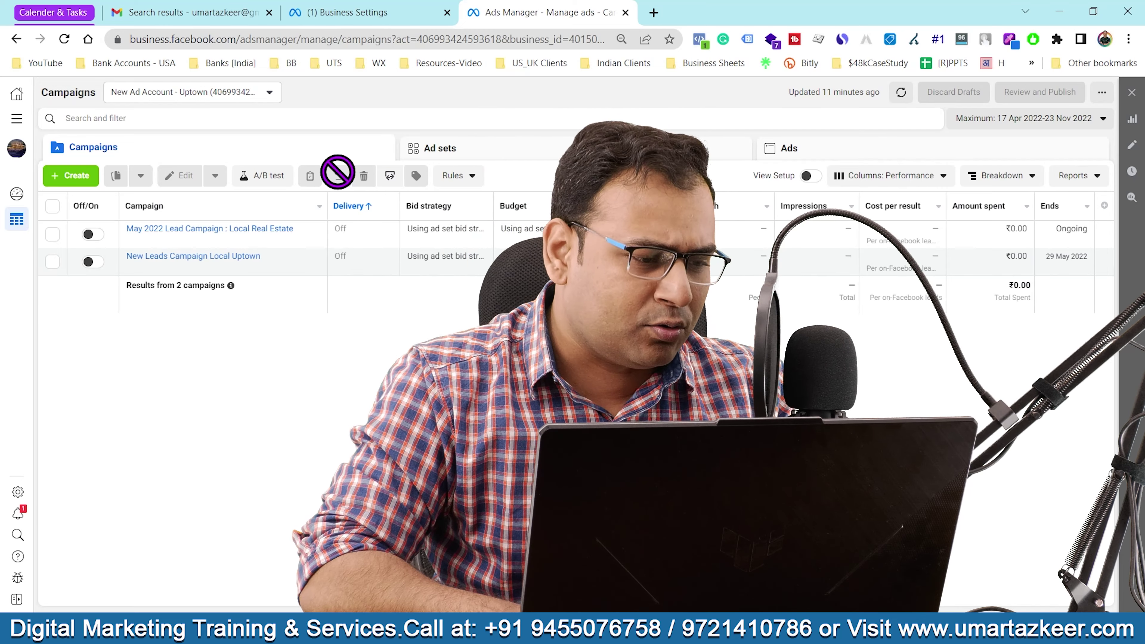
Create a new campaign with the Leads objective and set its ad set's conversion location to Instant Forms.
left_click(72, 176)
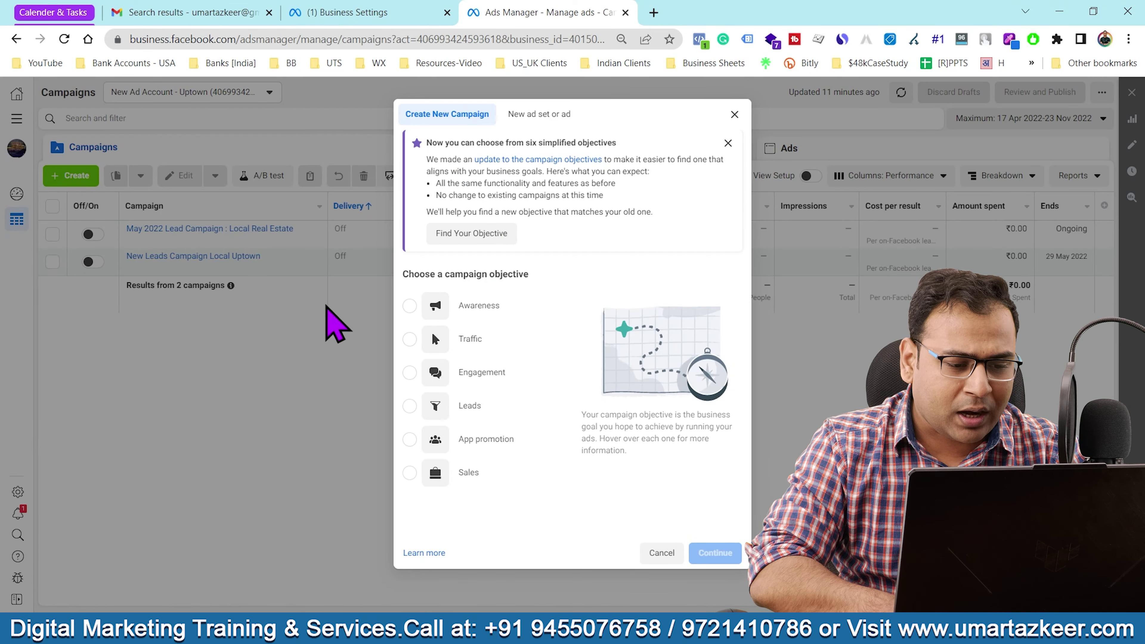
left_click(447, 405)
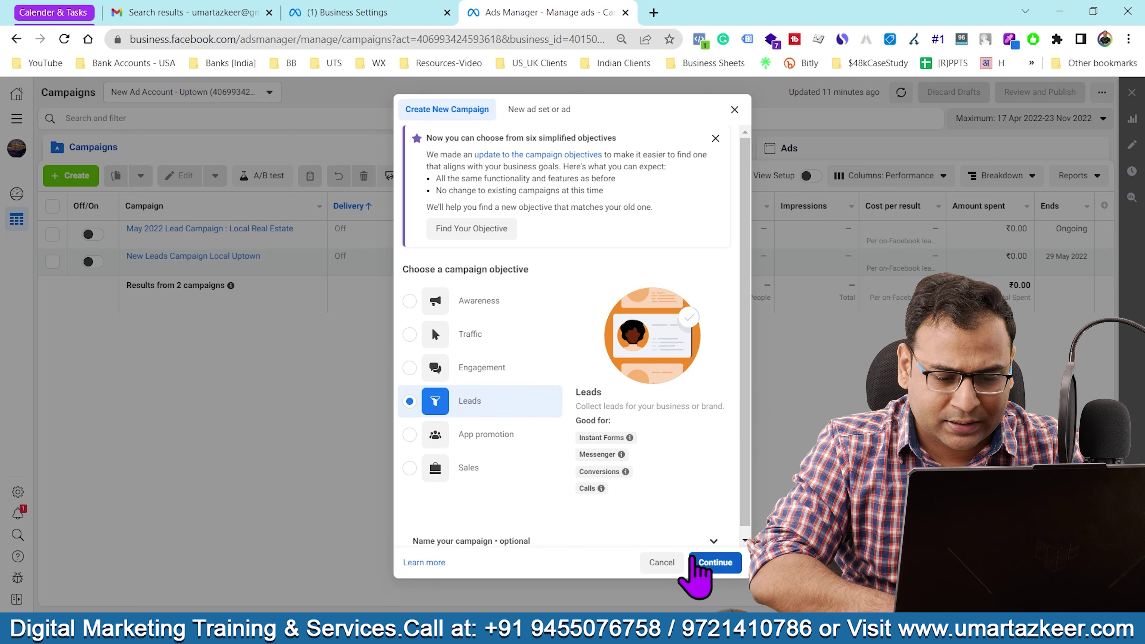
left_click(697, 562)
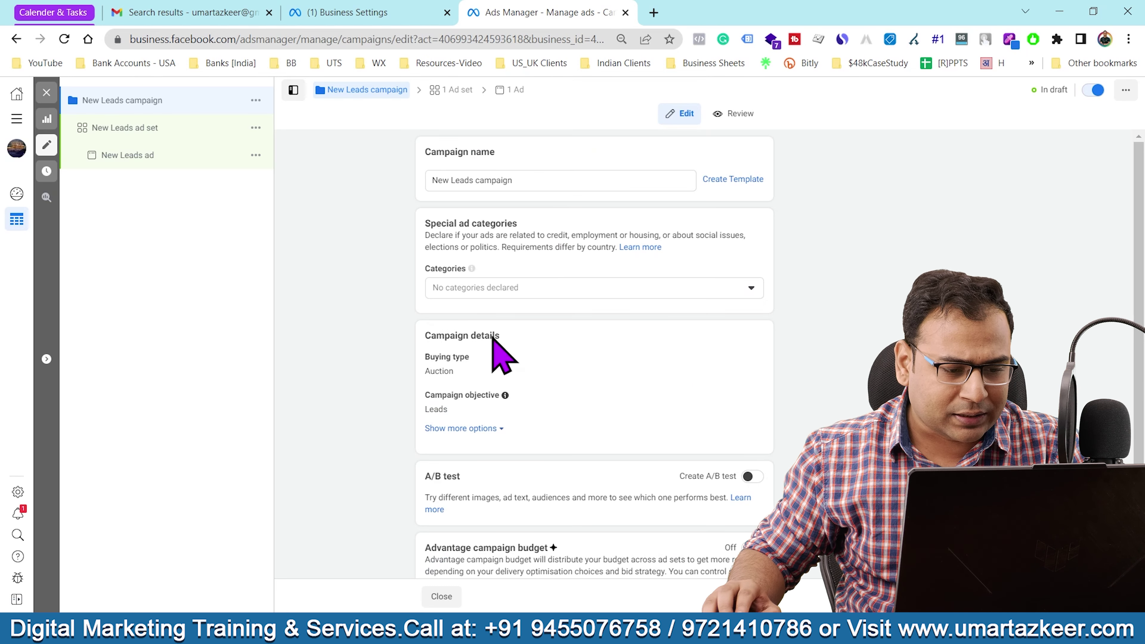
left_click(122, 126)
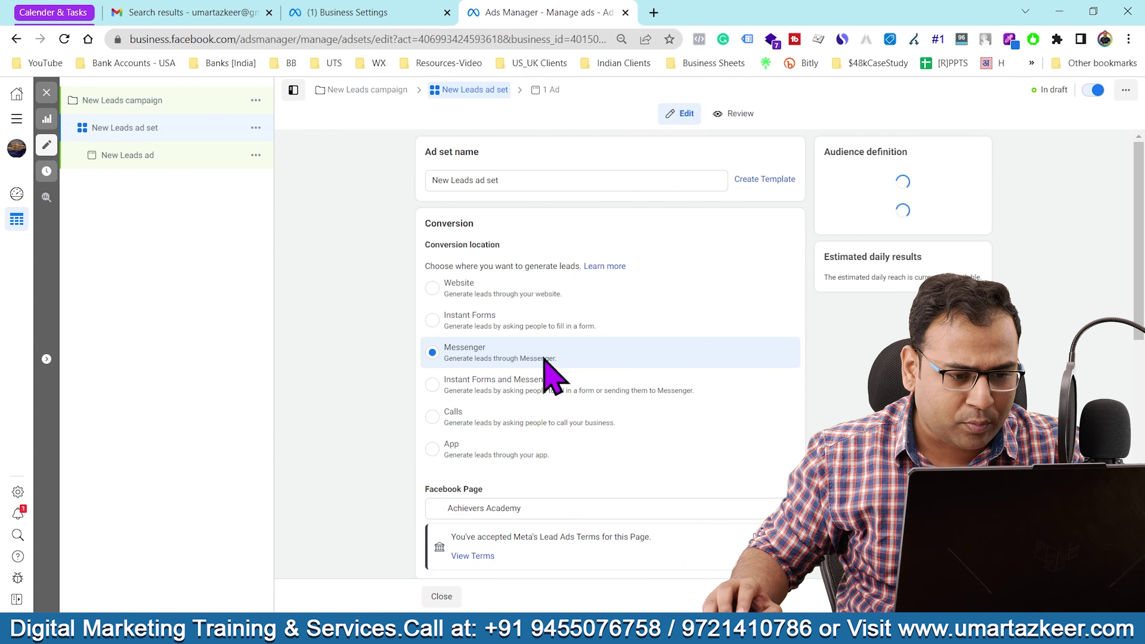
left_click(502, 319)
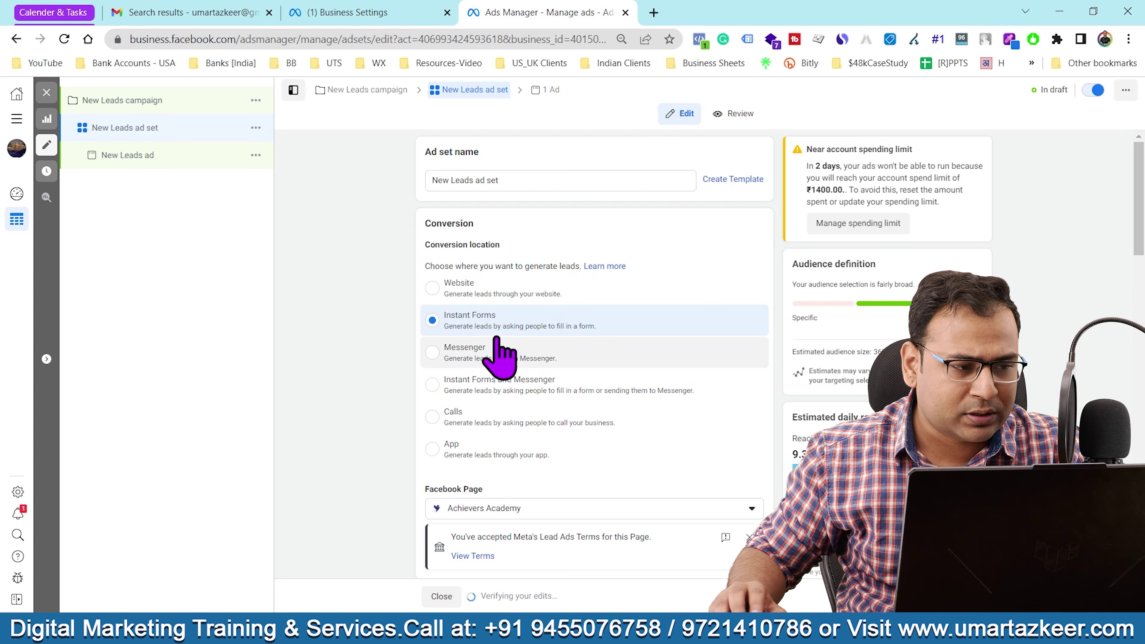
Start a new instant form in the Destination section of the New Leads ad.
left_click(113, 156)
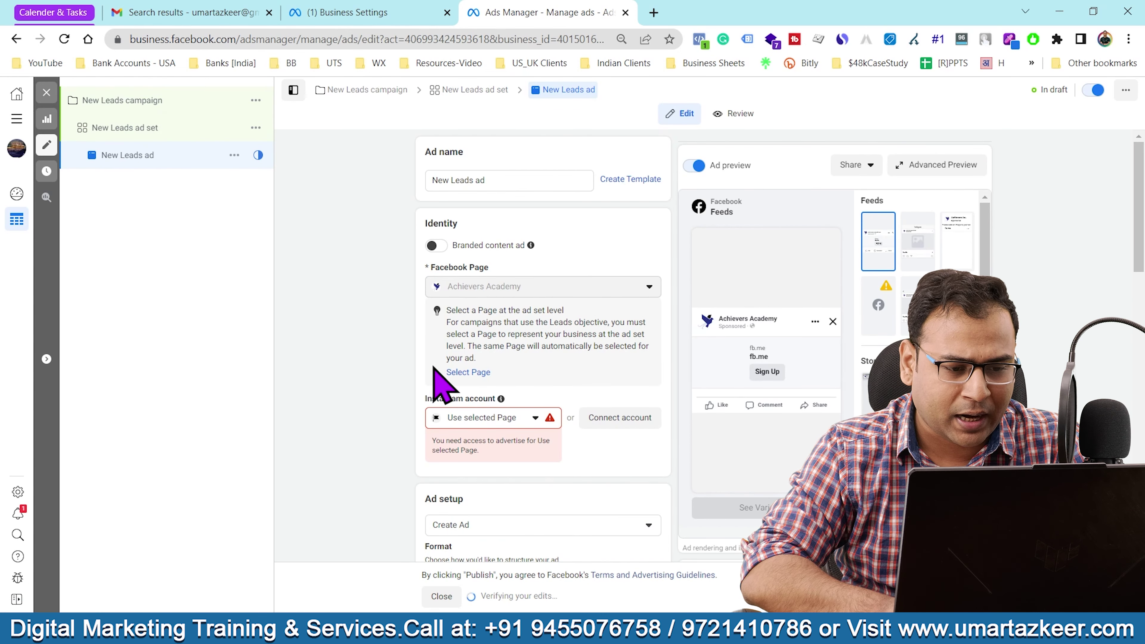
scroll(489, 438, "down", 6)
scroll(485, 421, "down", 5)
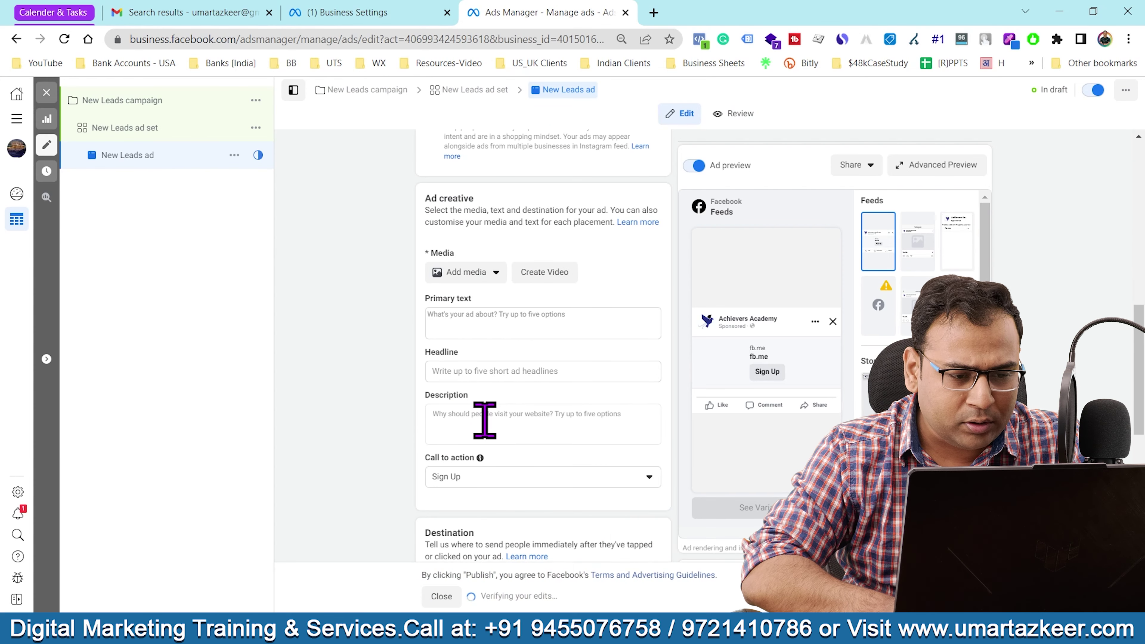
scroll(484, 421, "down", 5)
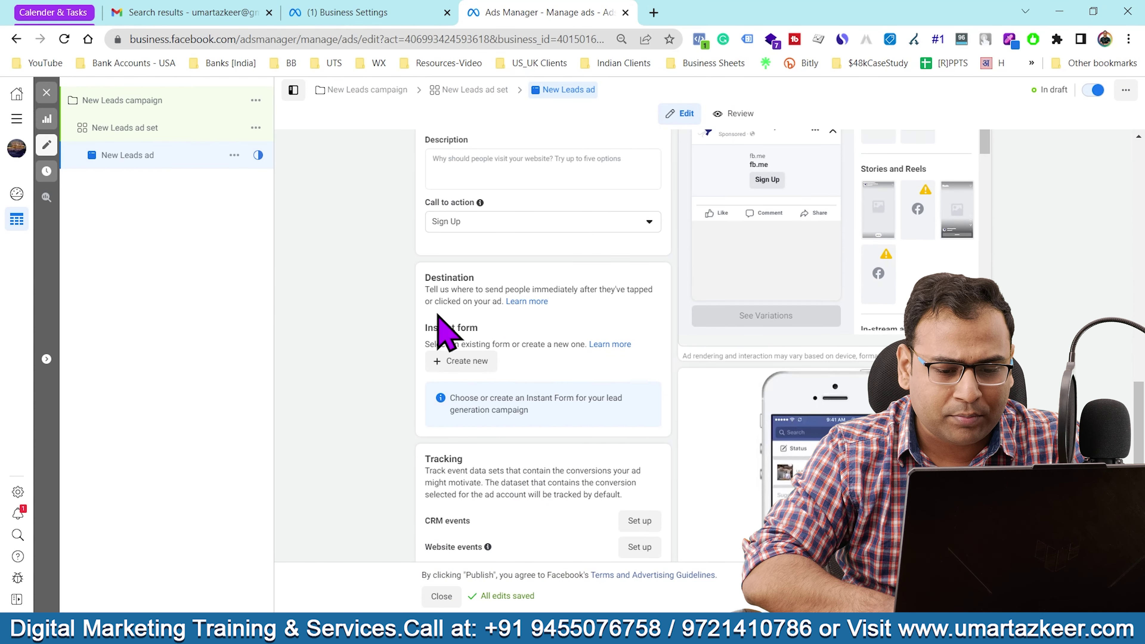
left_click(456, 361)
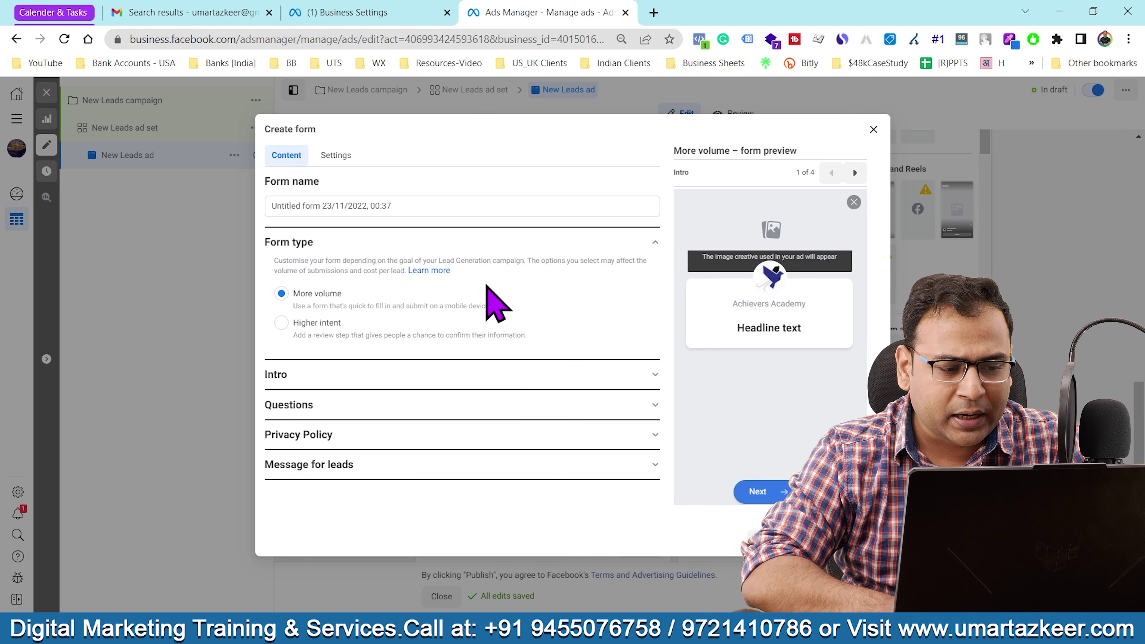
Add a Multiple Choice custom question to the form's Questions section, dismissing the follow-up tip.
left_click(632, 249)
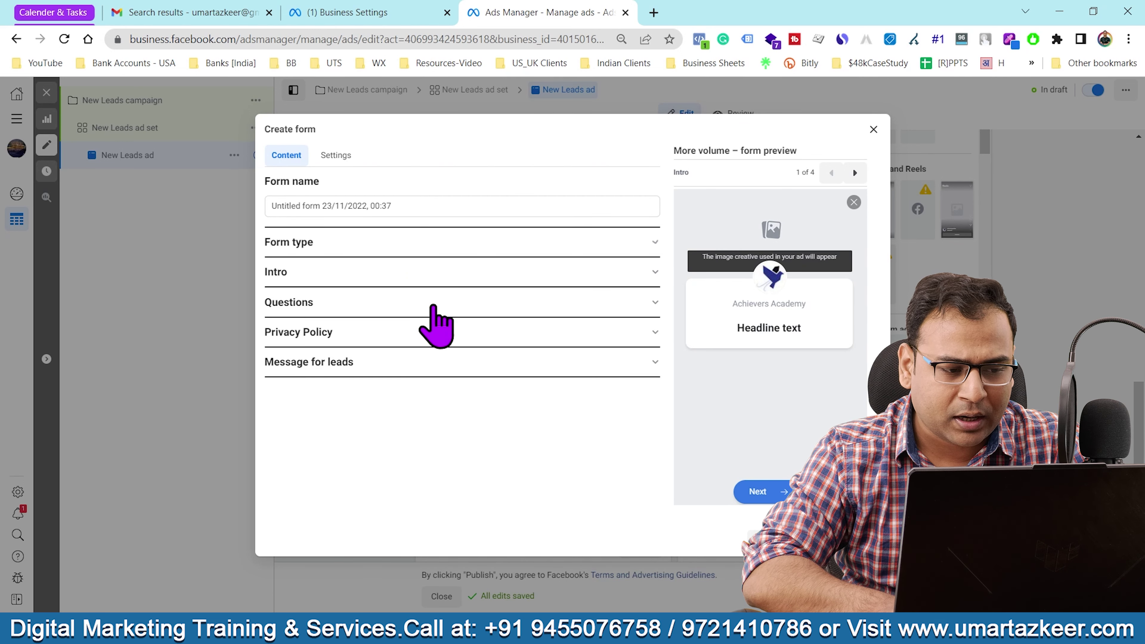
left_click(377, 302)
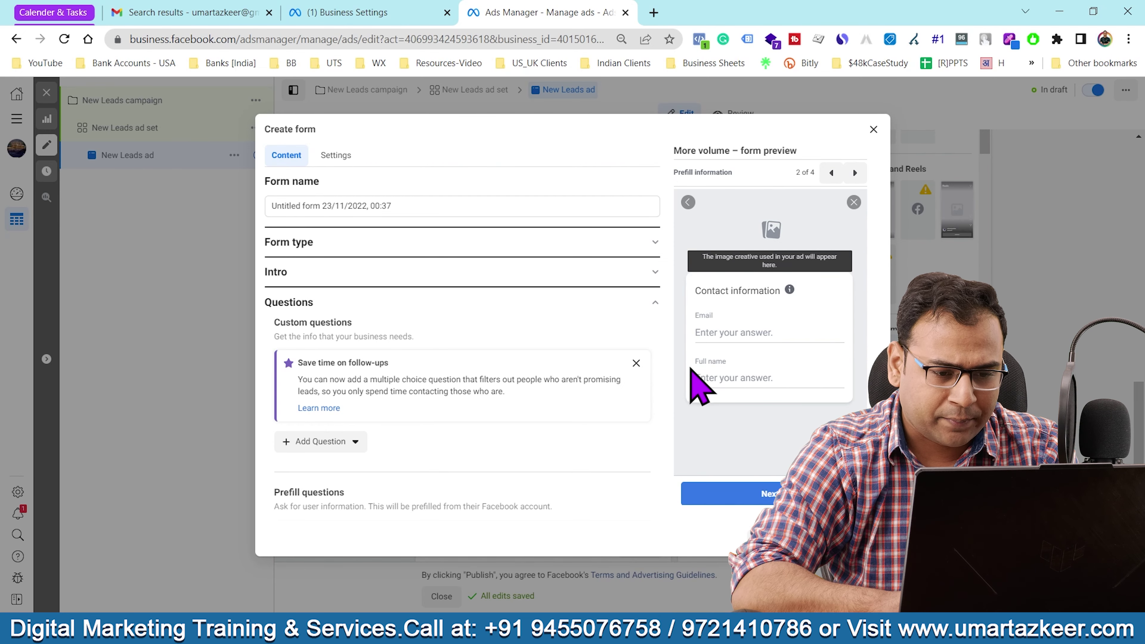
left_click(636, 363)
left_click(320, 364)
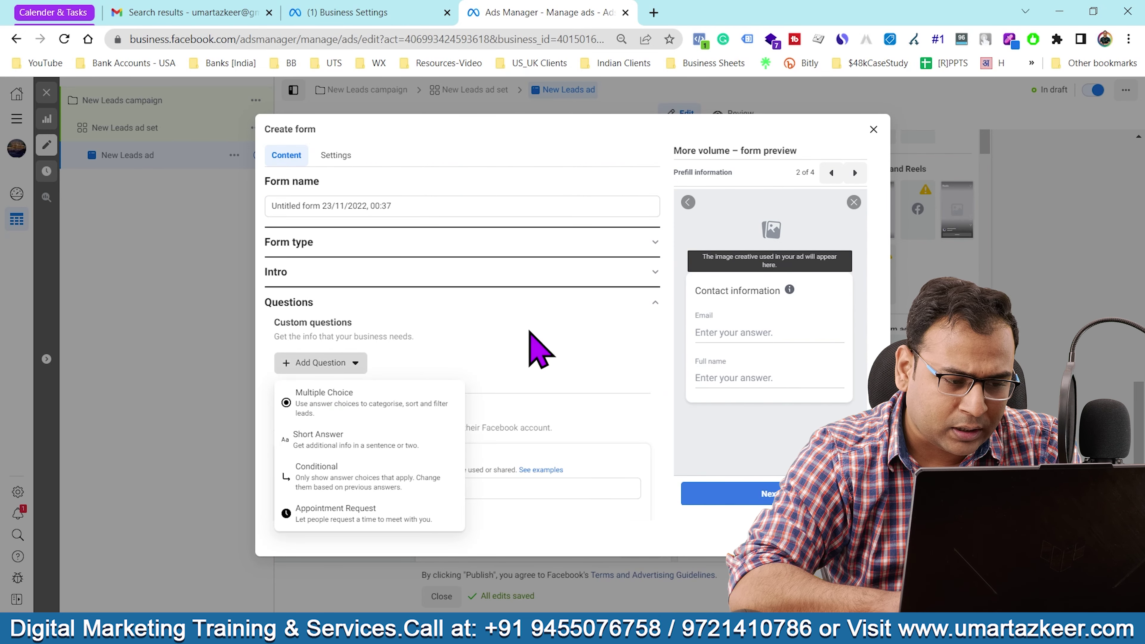
scroll(558, 345, "down", 2)
left_click(350, 417)
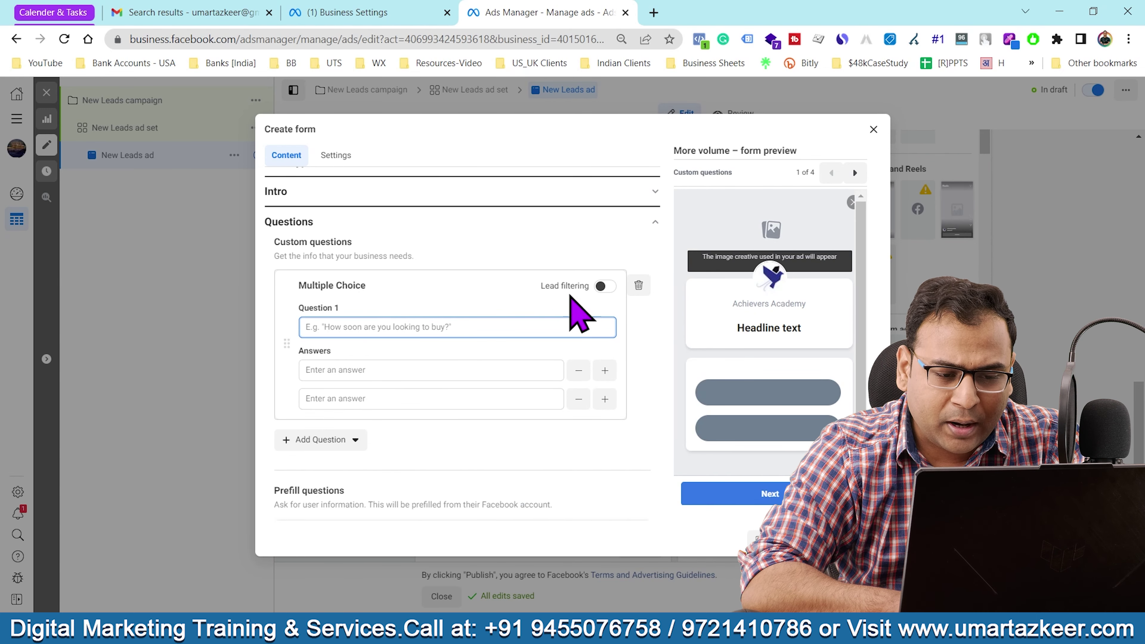
Turn on lead filtering for the multiple choice question.
key("ctrl+plus")
key("ctrl+plus")
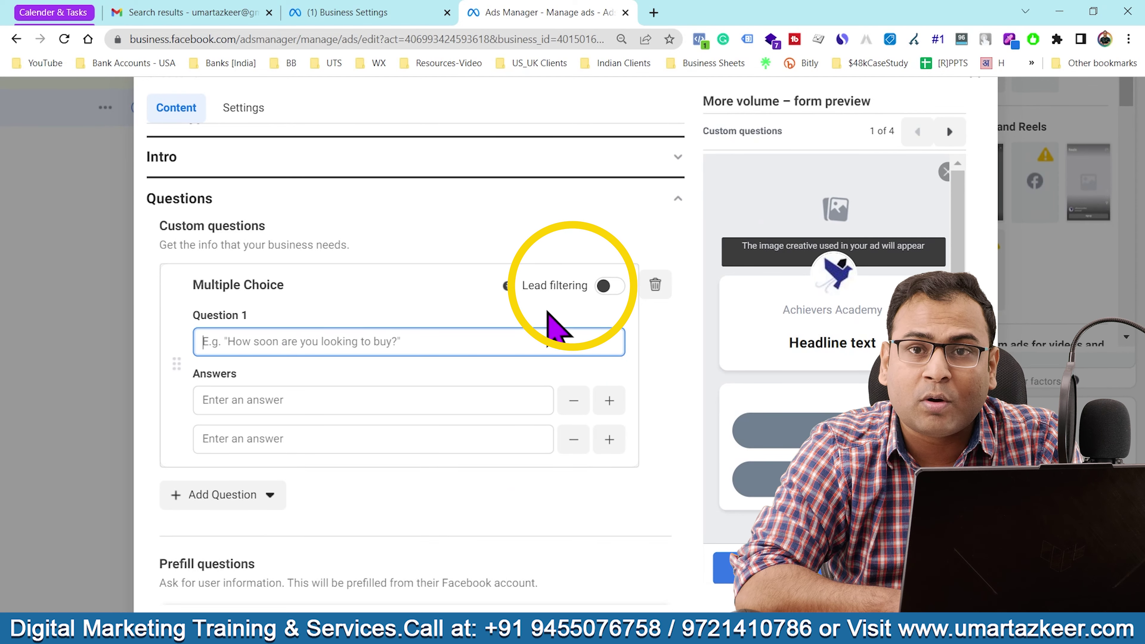
left_click(604, 287)
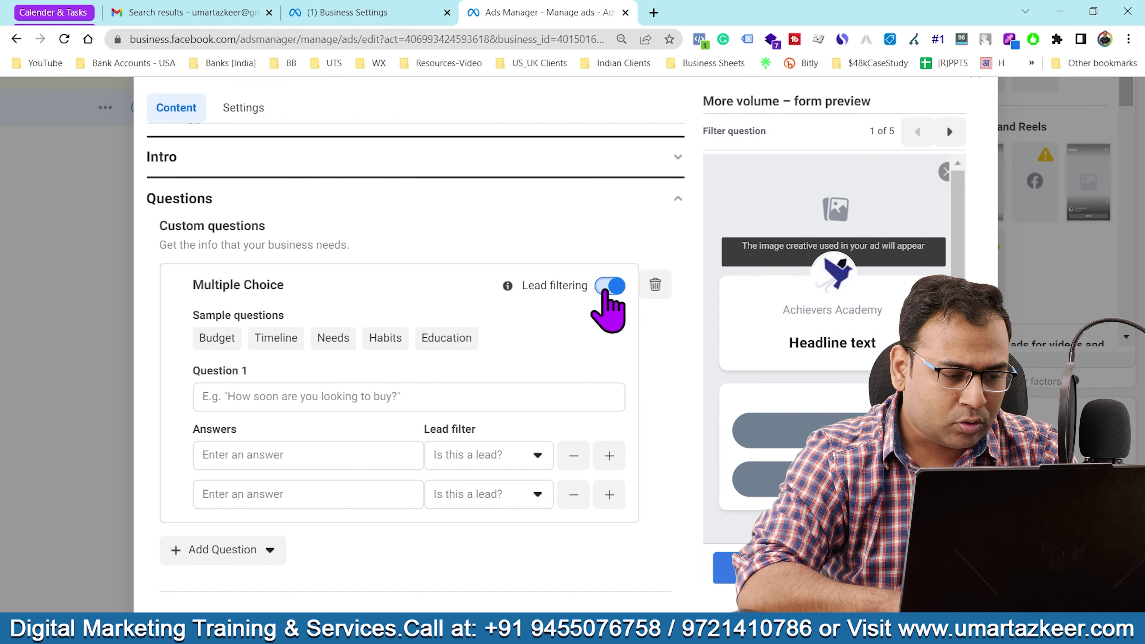
Fill in the question's first two answers as "Today" and "In A Week".
scroll(609, 312, "down", 2)
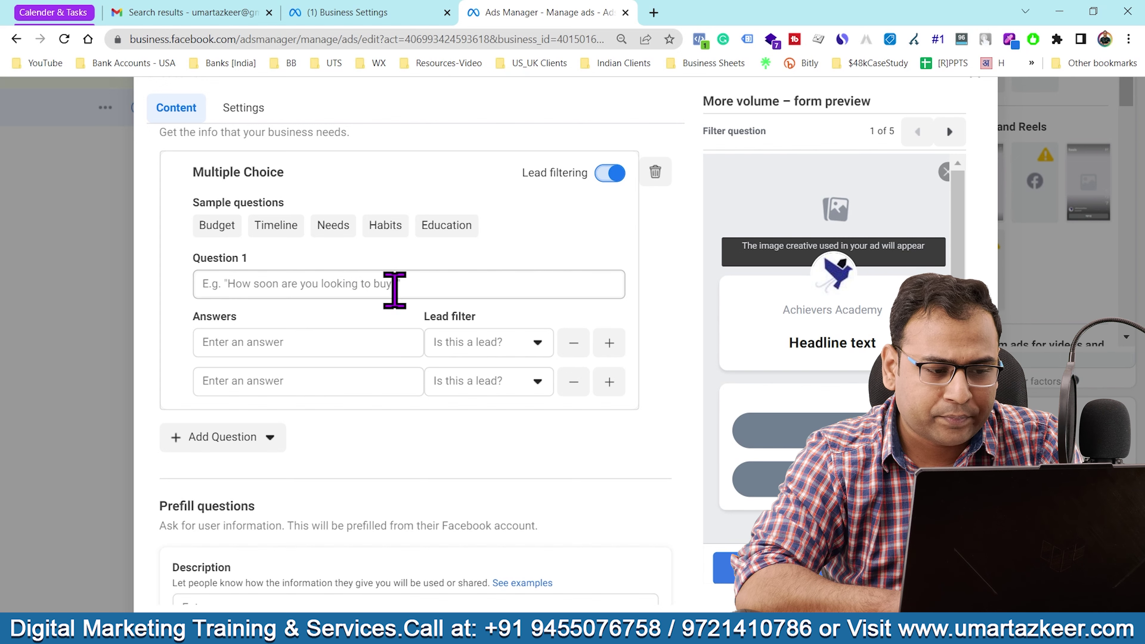
left_click(272, 342)
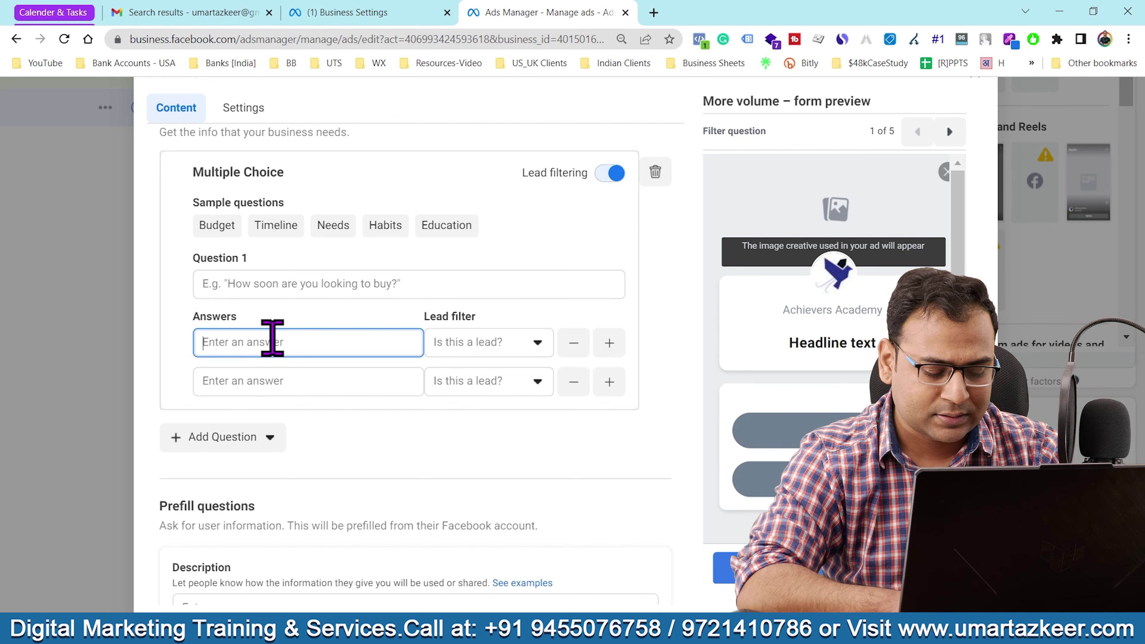
type("Today")
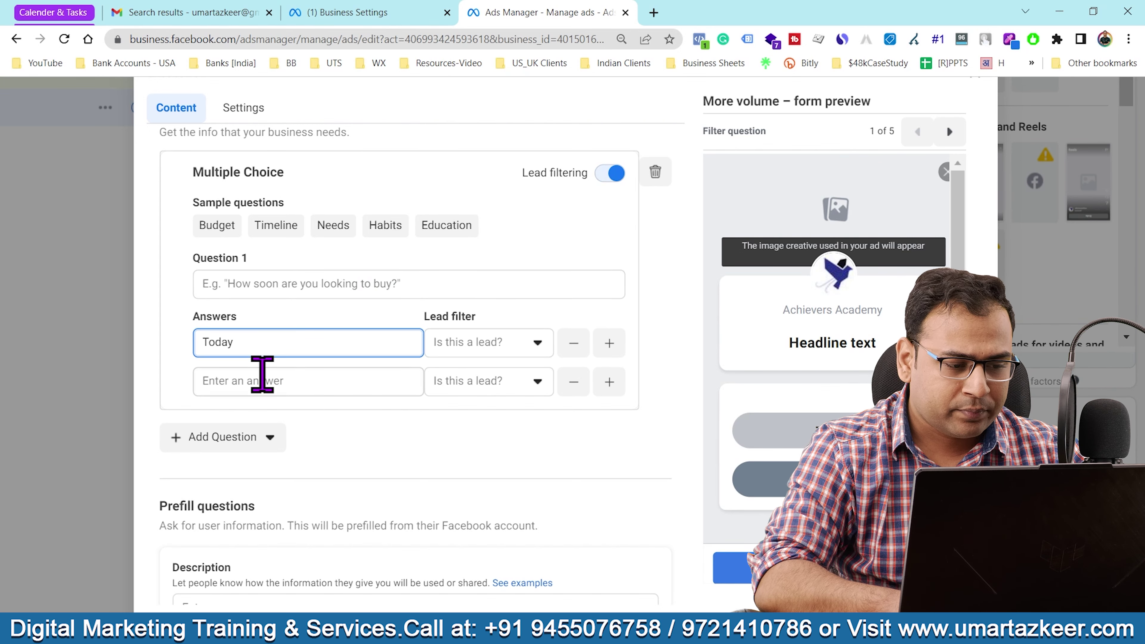
left_click(260, 382)
type("In A ")
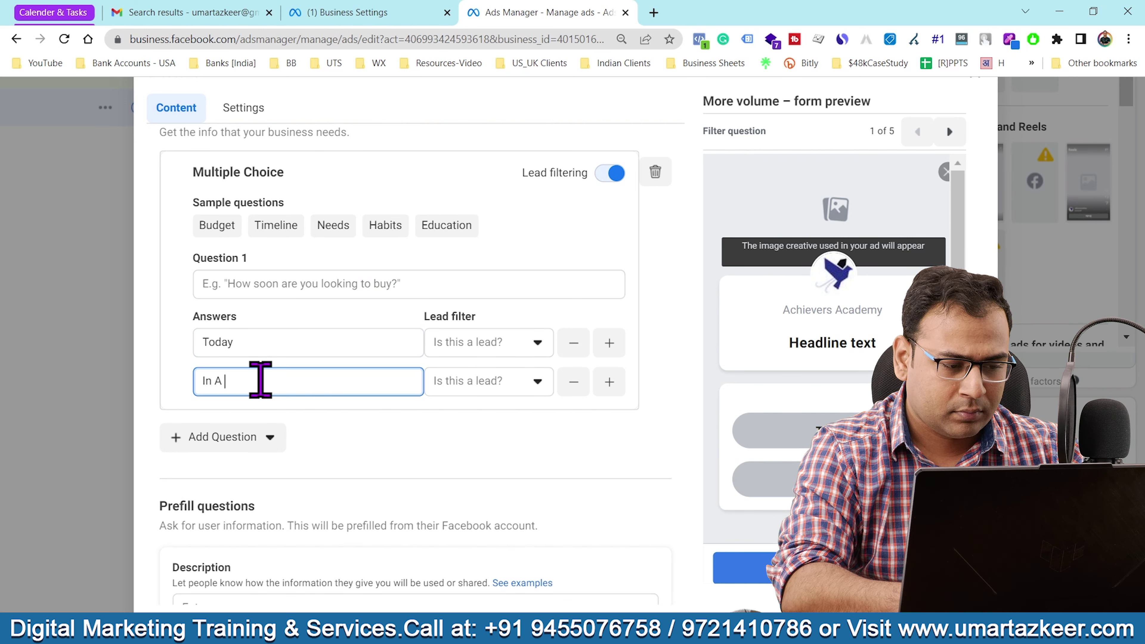
type("Week")
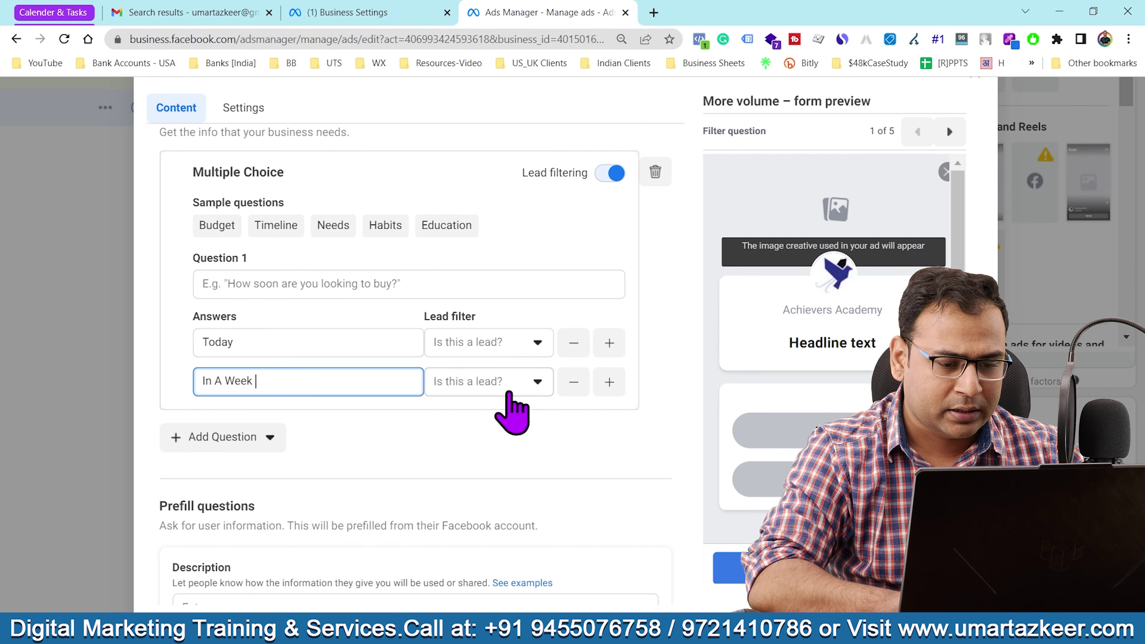
Add a third and fourth answer to the question, "In a Month" and "Not Planning Now".
left_click(609, 382)
left_click(299, 424)
type("In ")
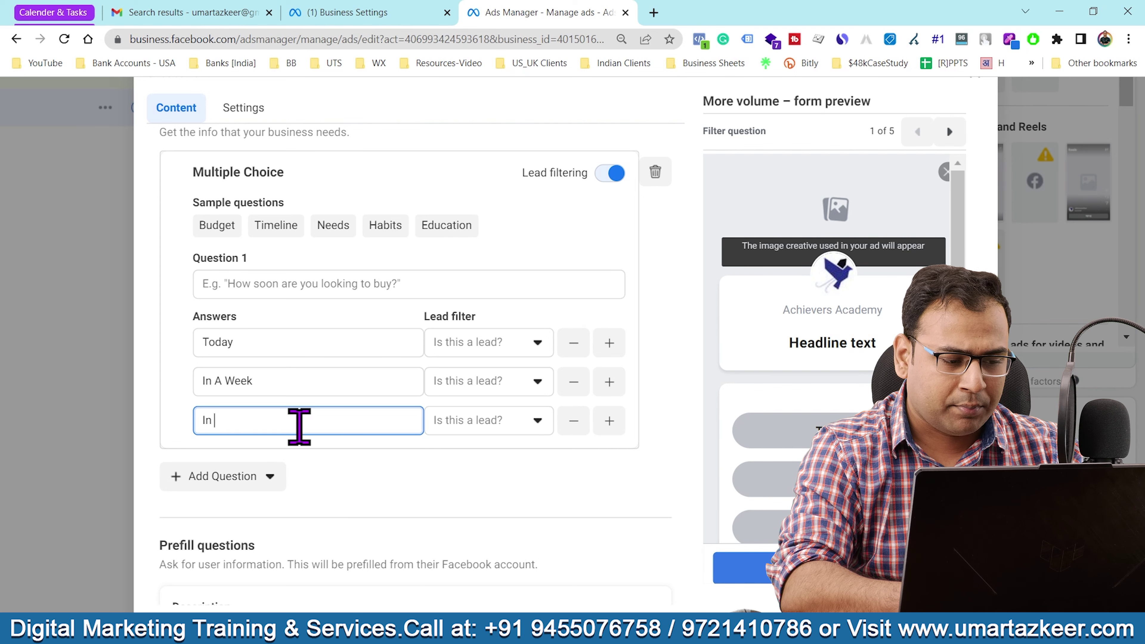
type("a Month")
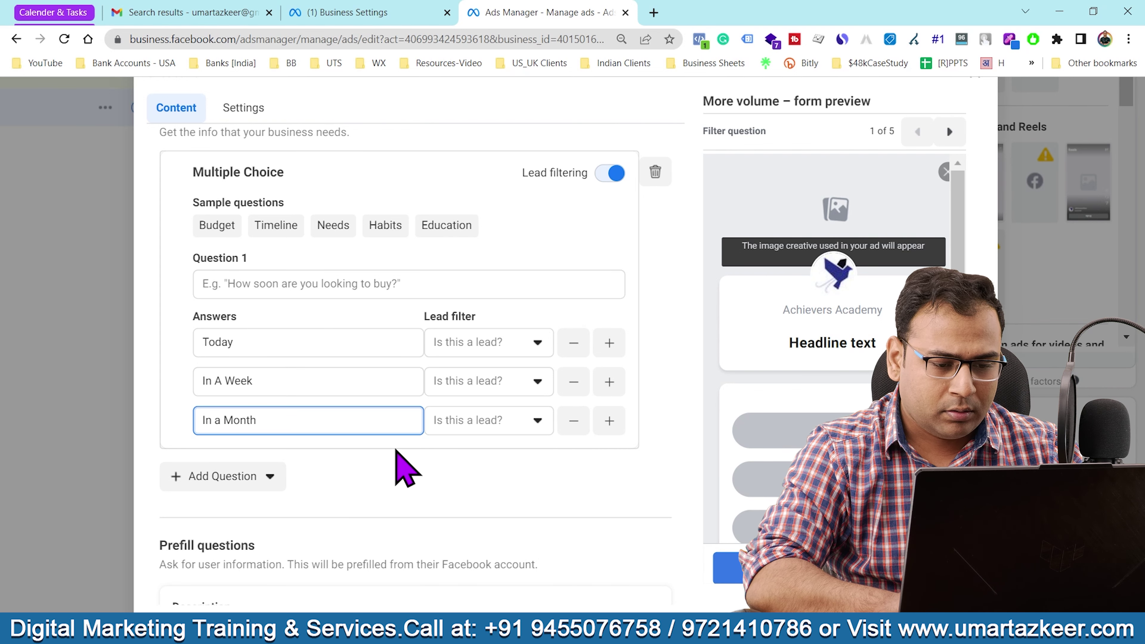
left_click(609, 421)
left_click(394, 458)
type("No")
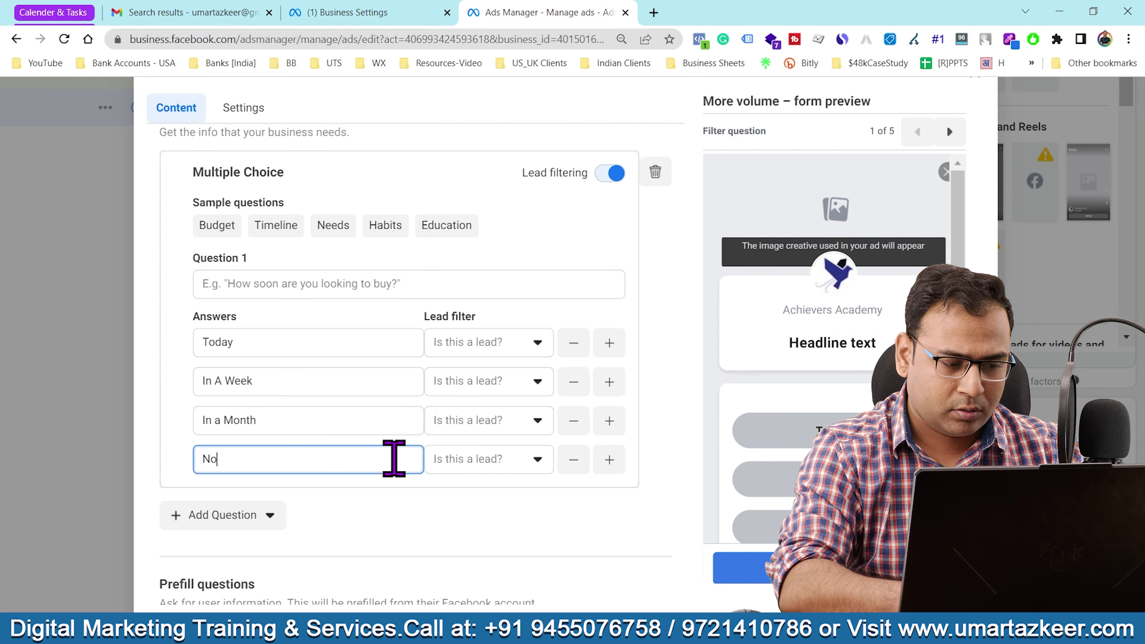
type("t Planning Now")
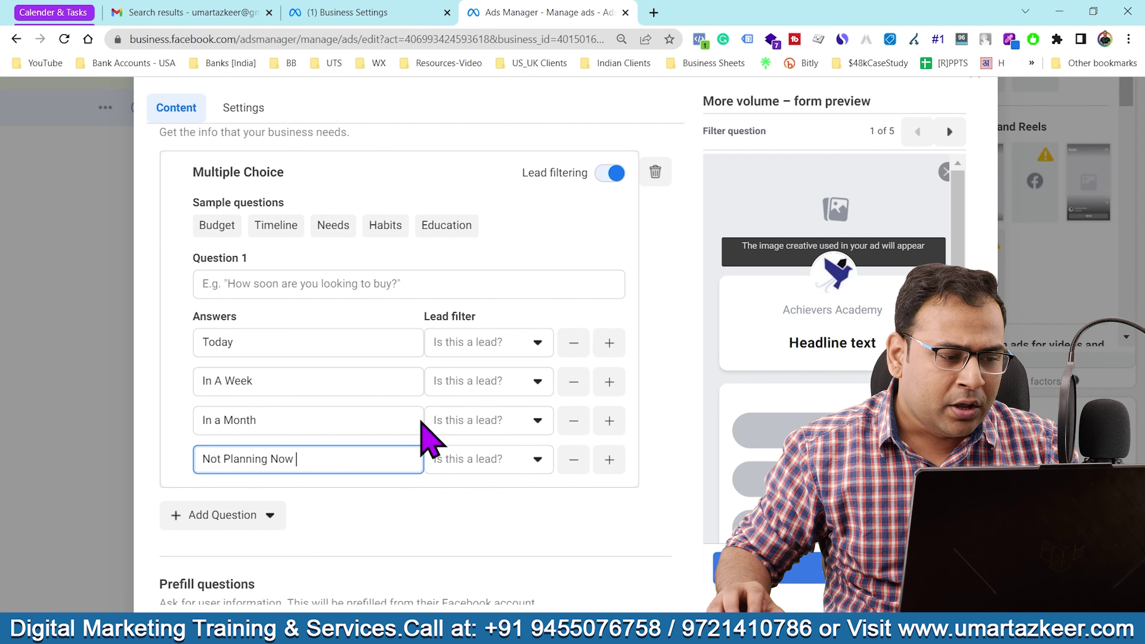
Enter "How Soon are you looking to Buy this property?" as the text of Question 1.
left_click(255, 284)
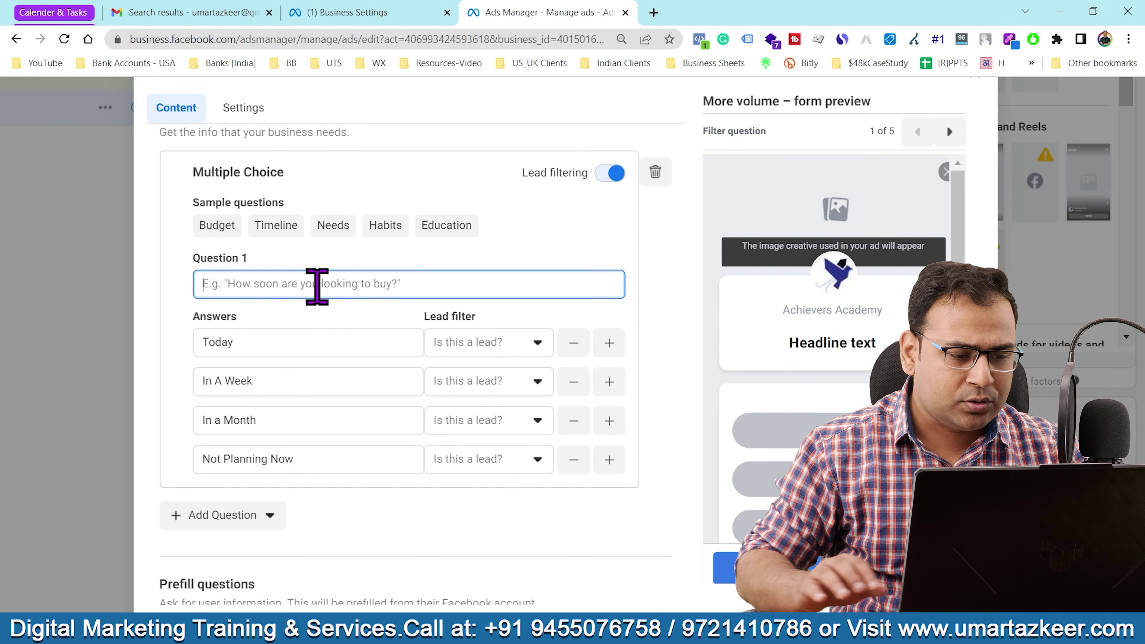
type("how ")
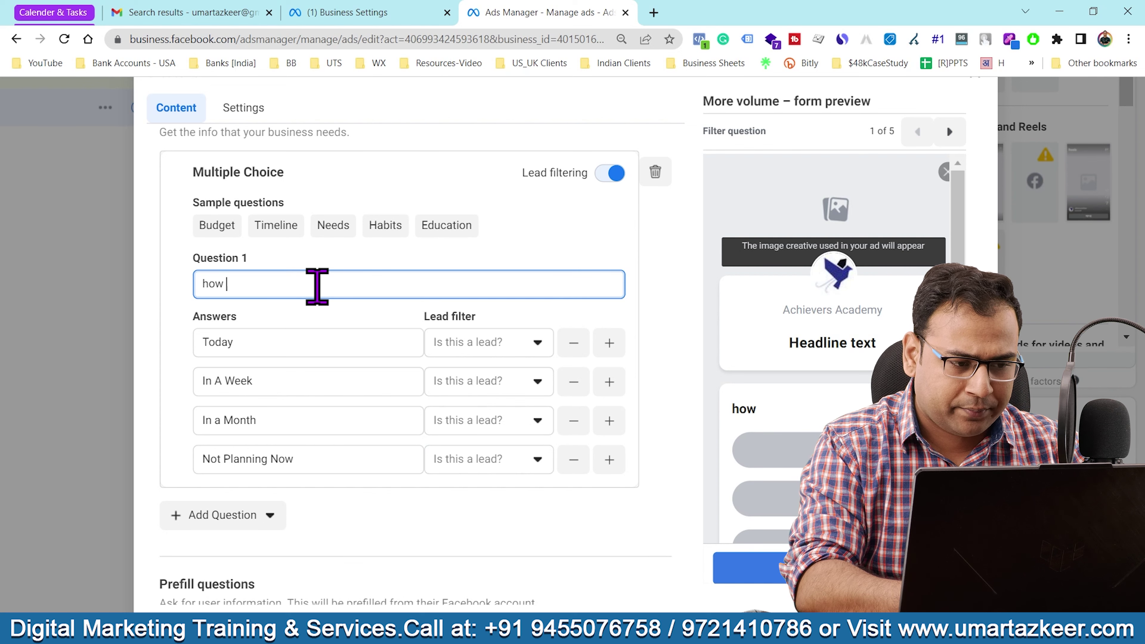
type("t")
key("BackSpace")
type("Soon are y")
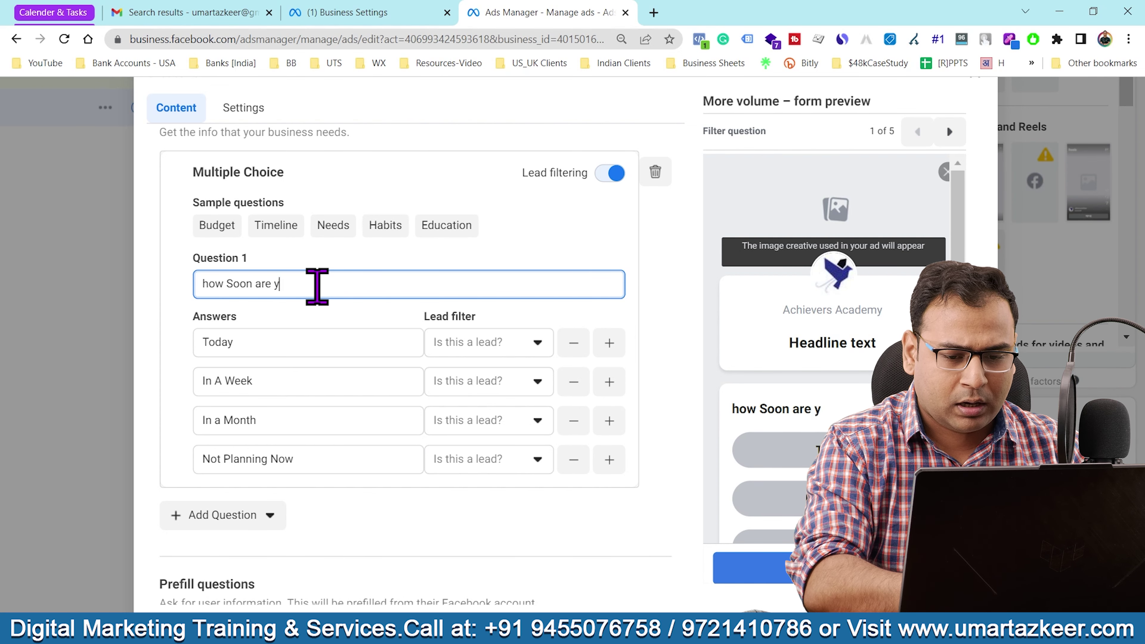
type("ou looking to Bu")
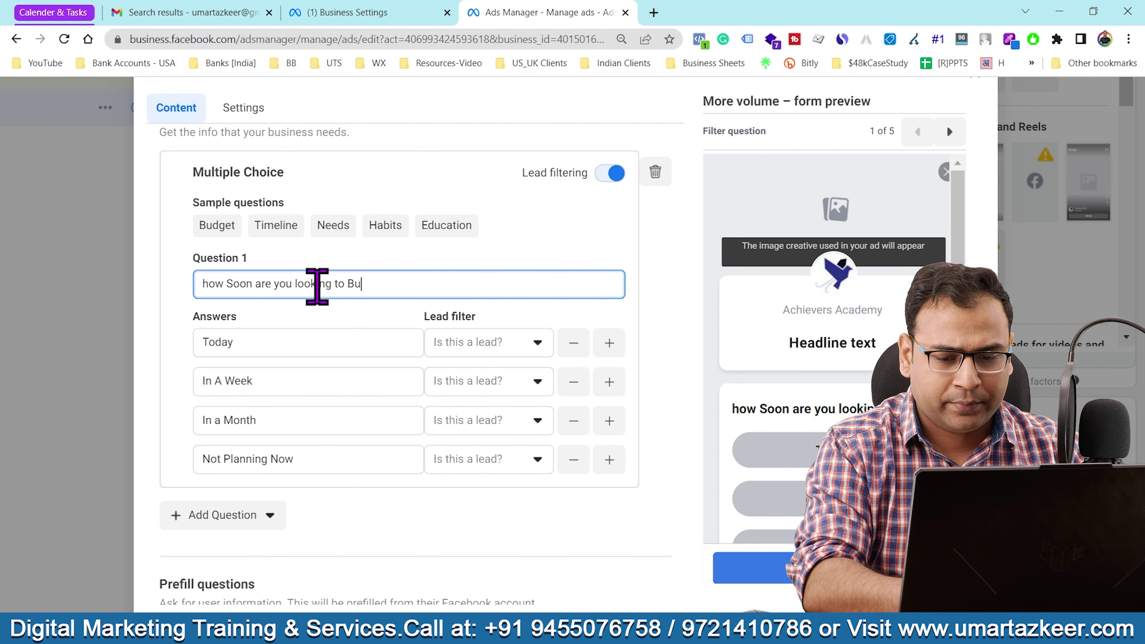
type("y this property?")
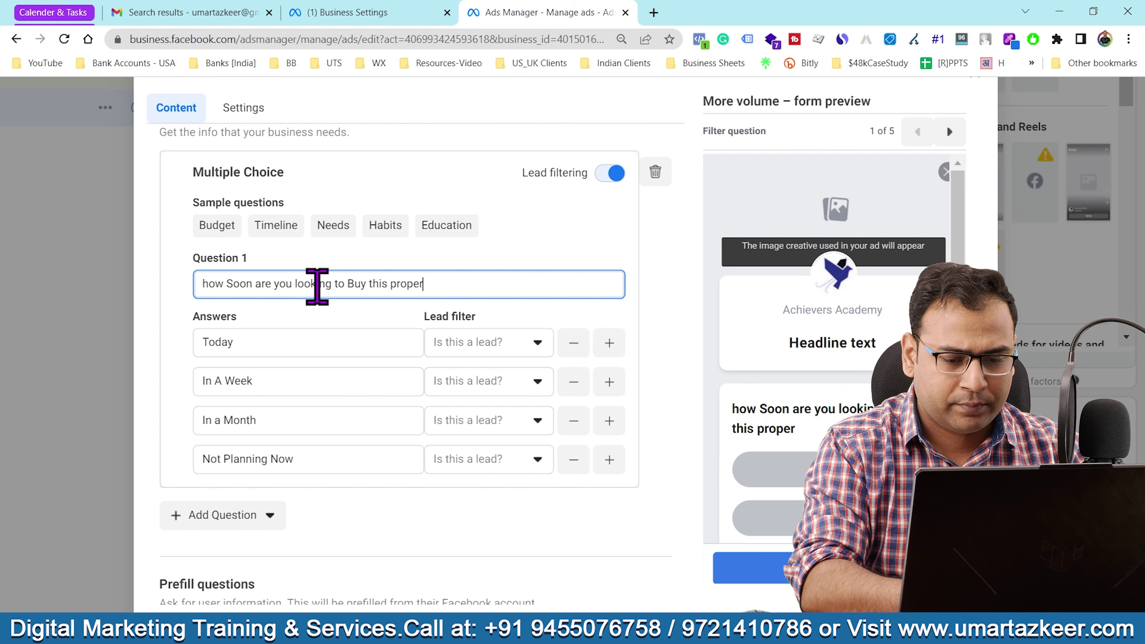
left_click(200, 284)
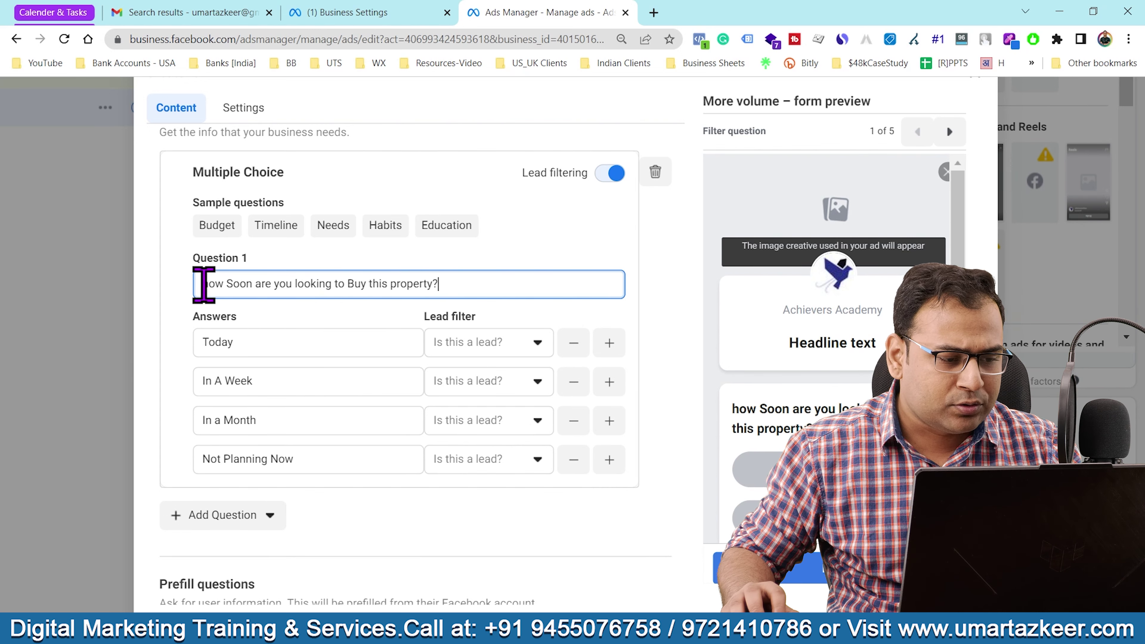
key("Delete")
type("H")
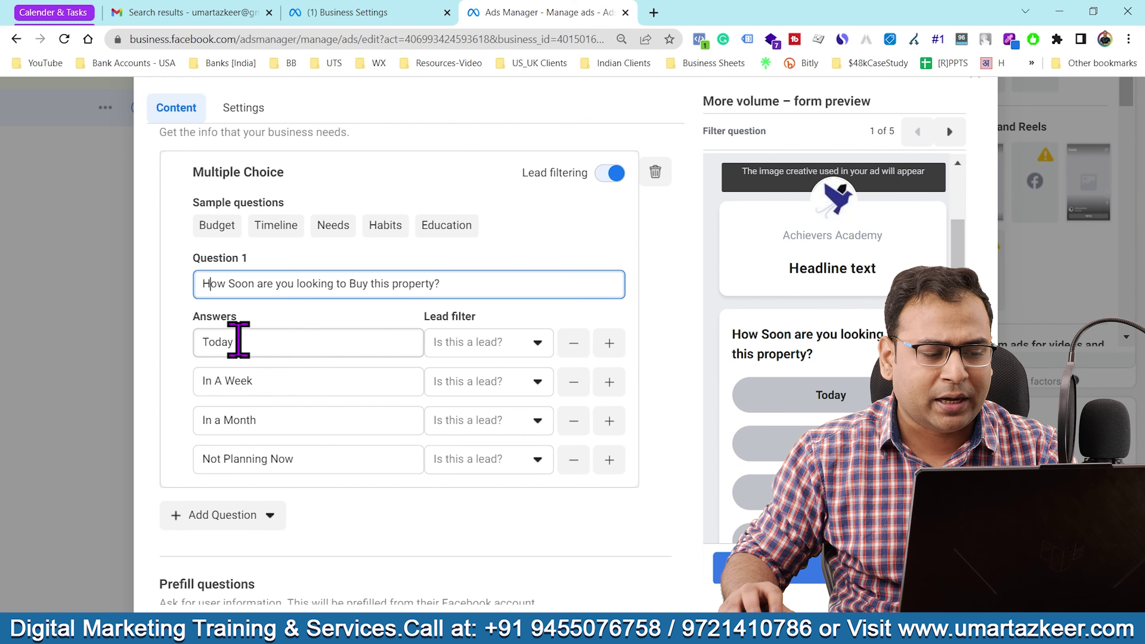
Set the lead filter of the "Today" answer to Lead.
left_click_drag(264, 337, 182, 356)
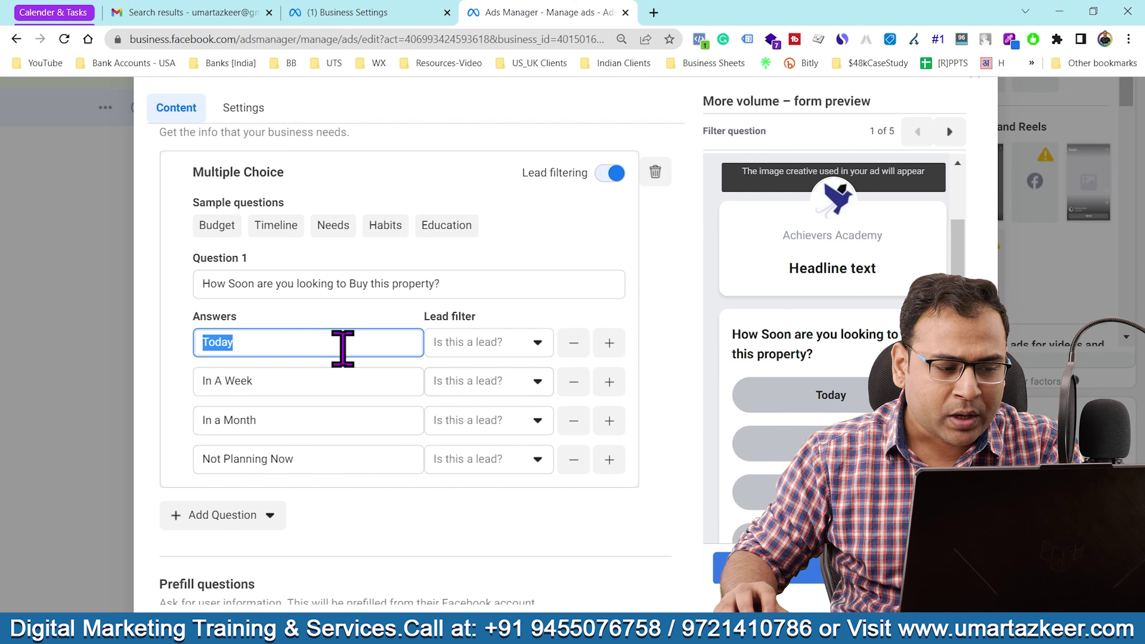
left_click(329, 325)
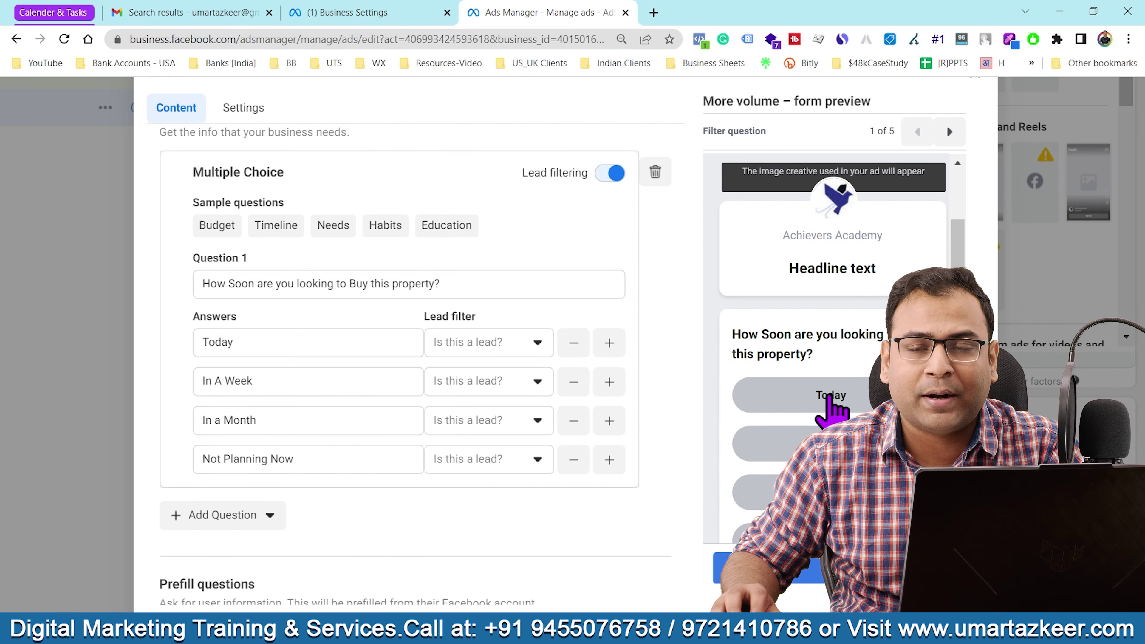
left_click(509, 348)
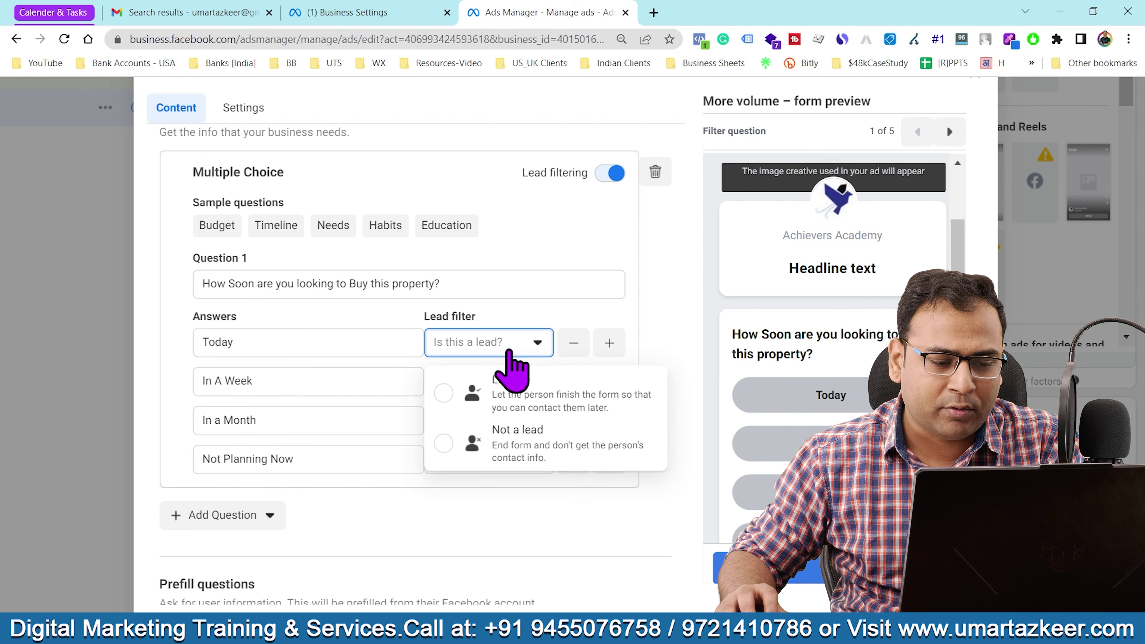
left_click(499, 385)
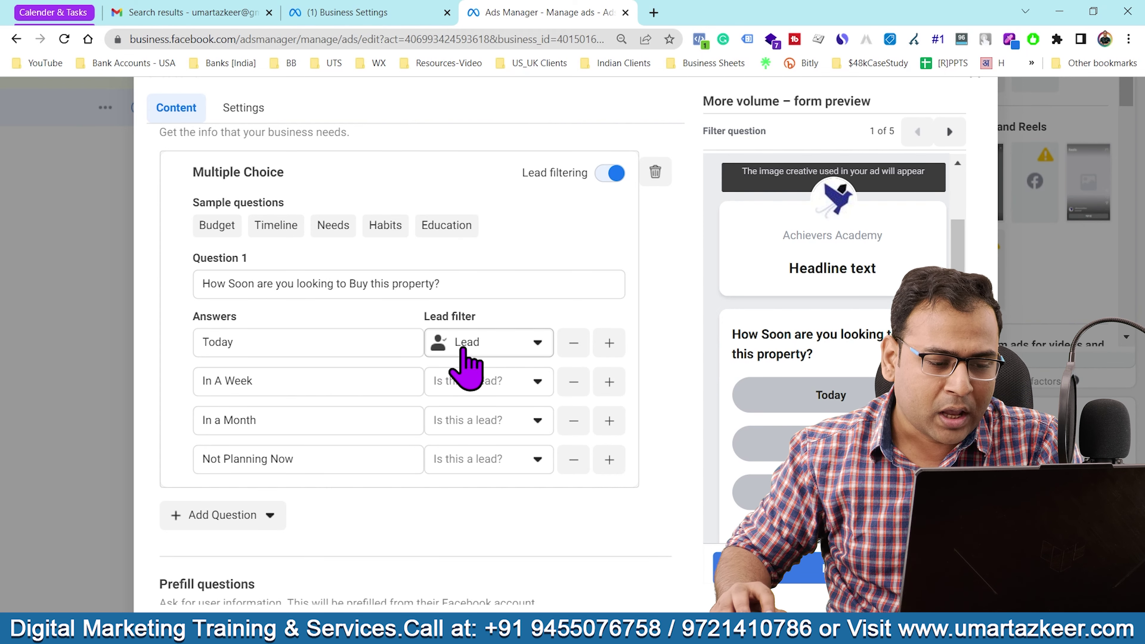
Set the lead filters of the "In A Week" and "In a Month" answers to Lead.
left_click(496, 383)
left_click(498, 433)
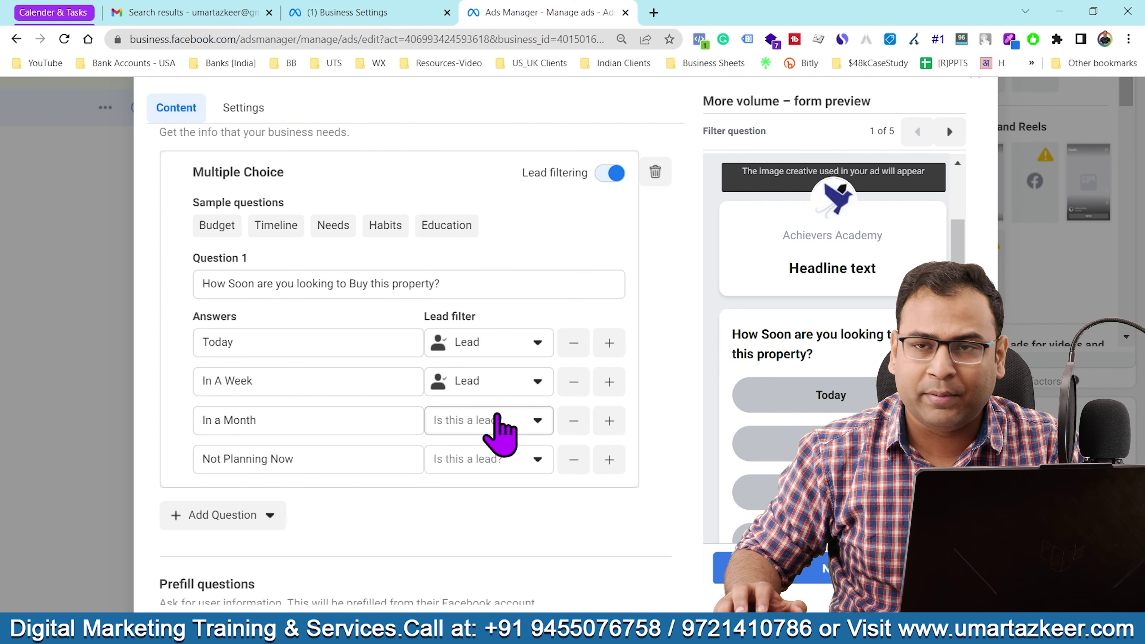
left_click(500, 432)
left_click(509, 461)
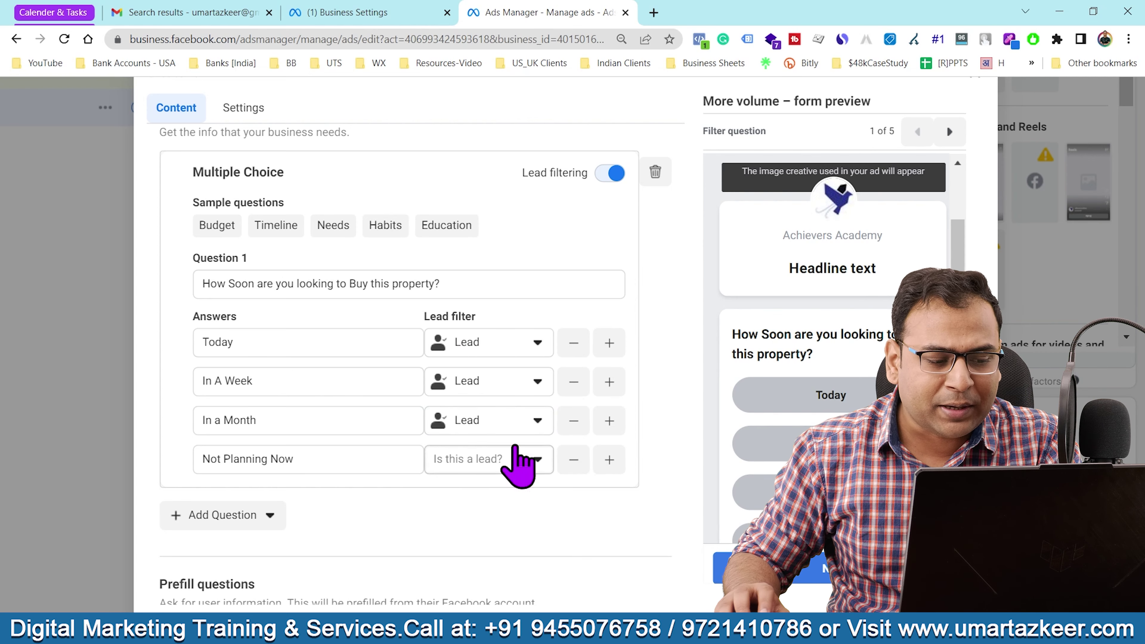
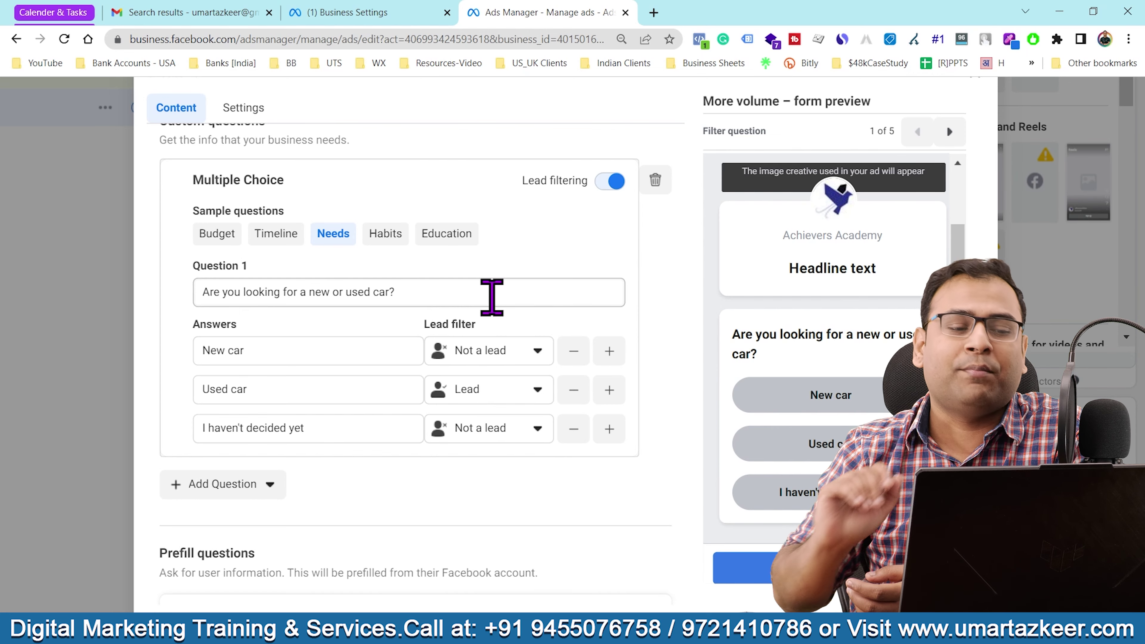
Try the Habits sample question for Question 1, and replace it with the Education sample question.
left_click(394, 237)
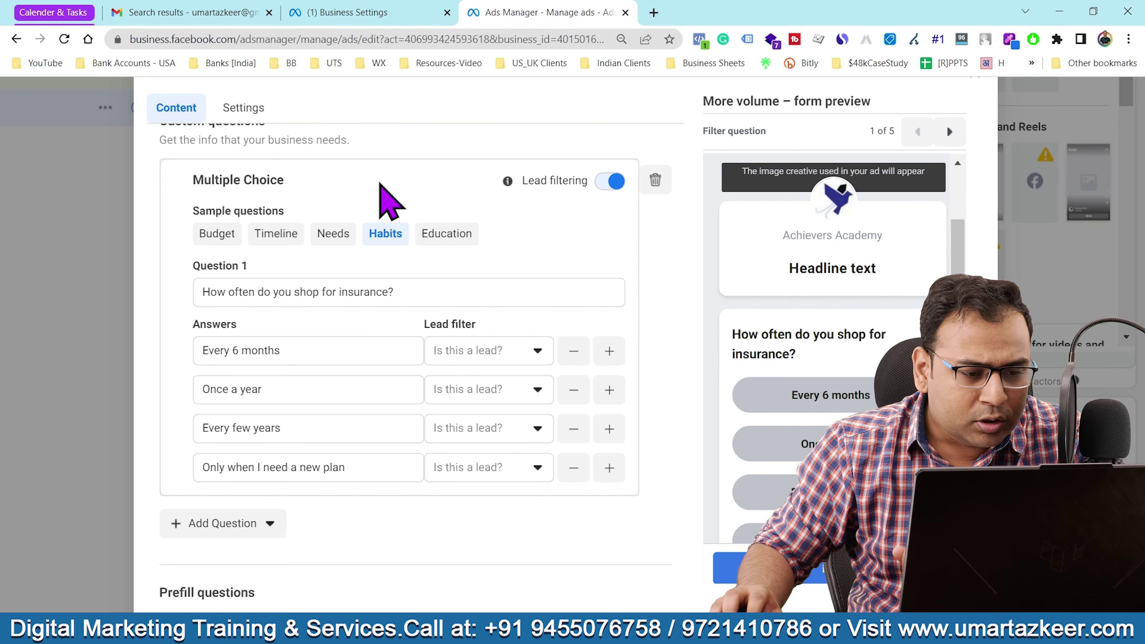
left_click(448, 237)
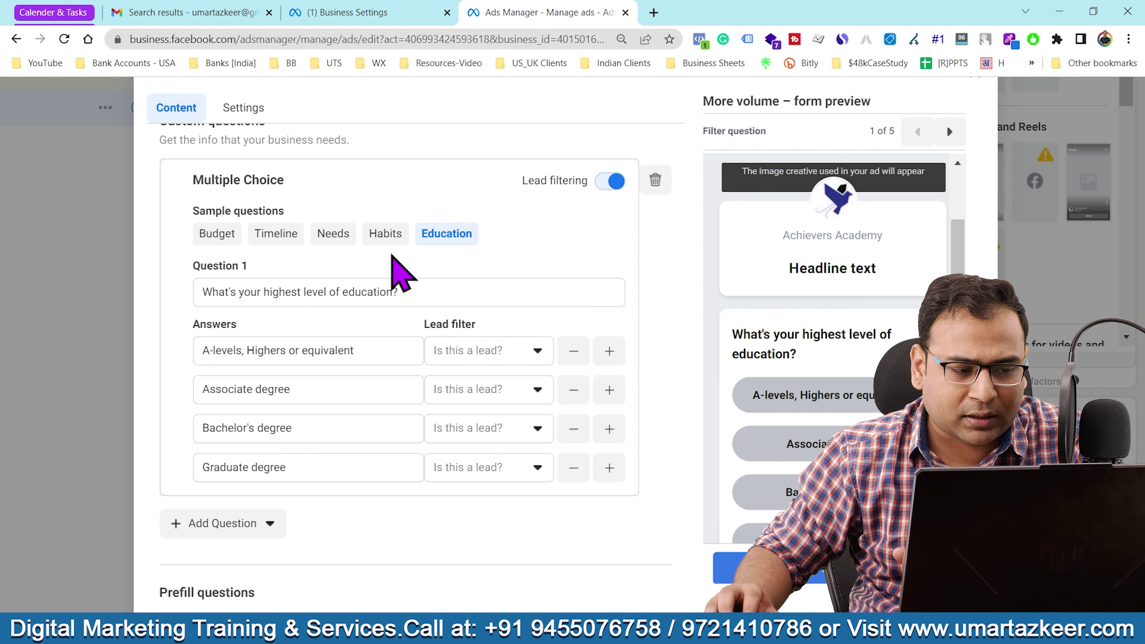
left_click_drag(172, 262, 283, 262)
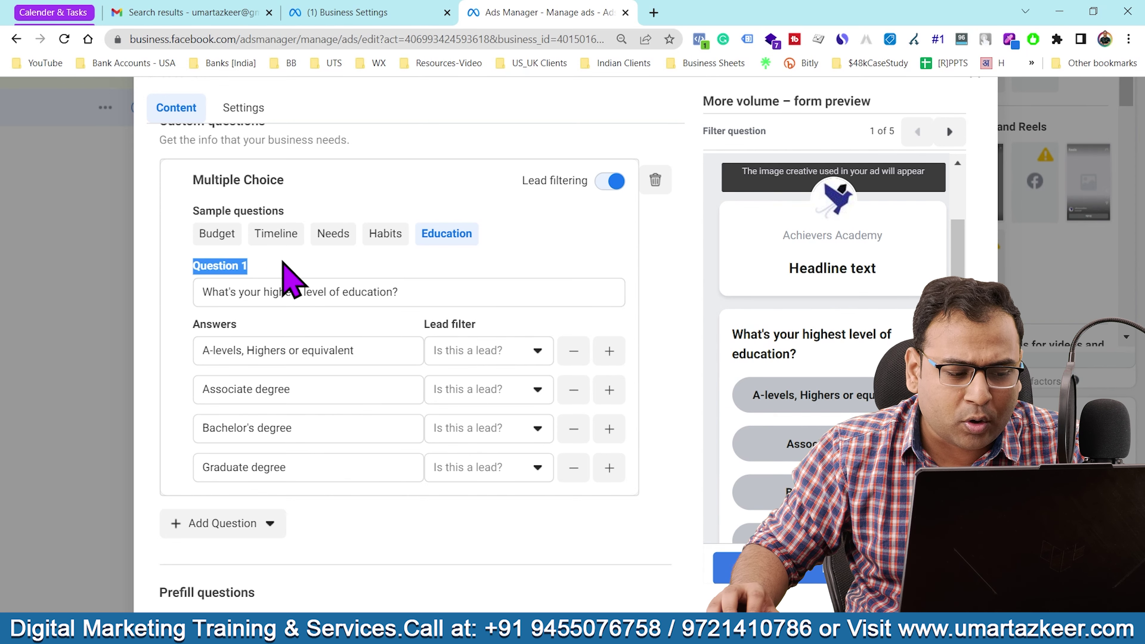
left_click(367, 263)
scroll(838, 271, "down", 2)
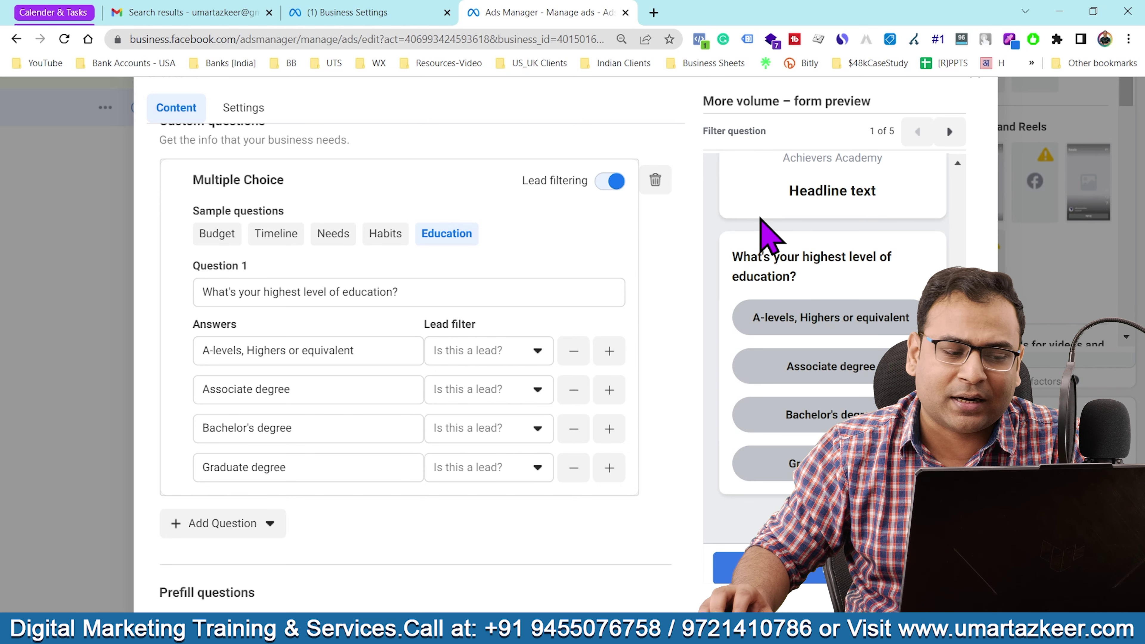
Add a second Multiple Choice question below the education question.
left_click(202, 526)
scroll(234, 361, "down", 4)
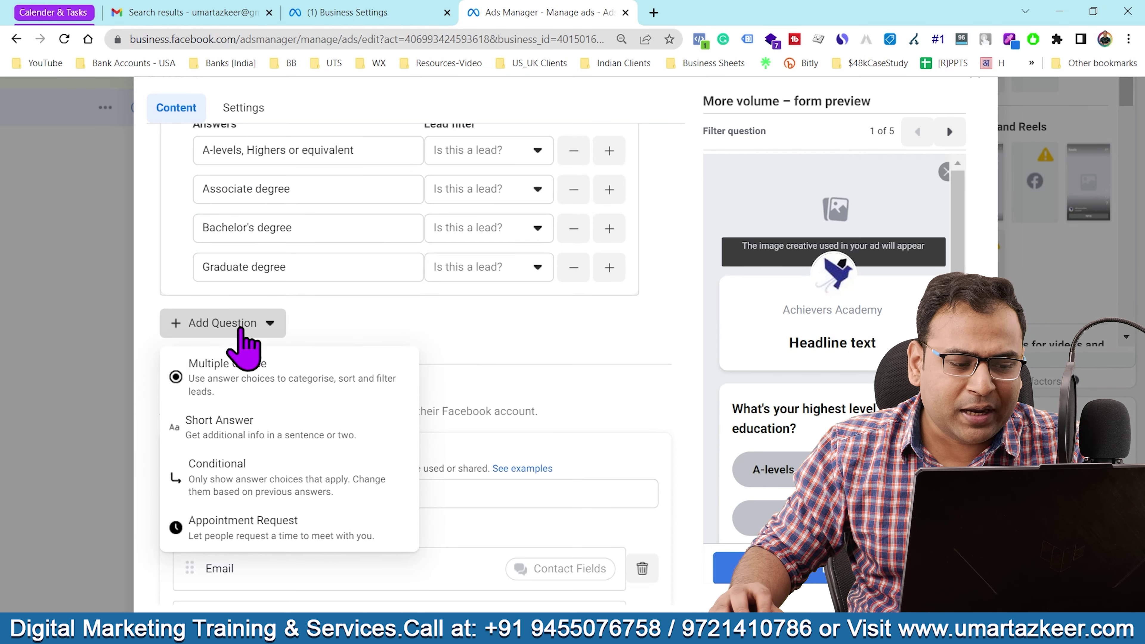
left_click(239, 368)
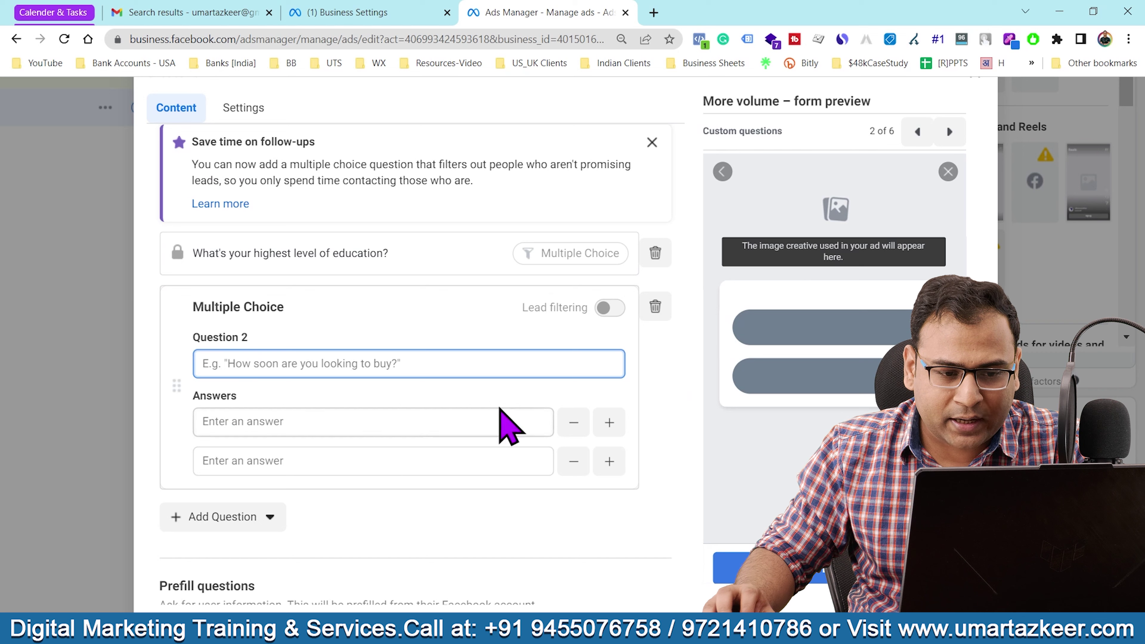
mouse_move(603, 316)
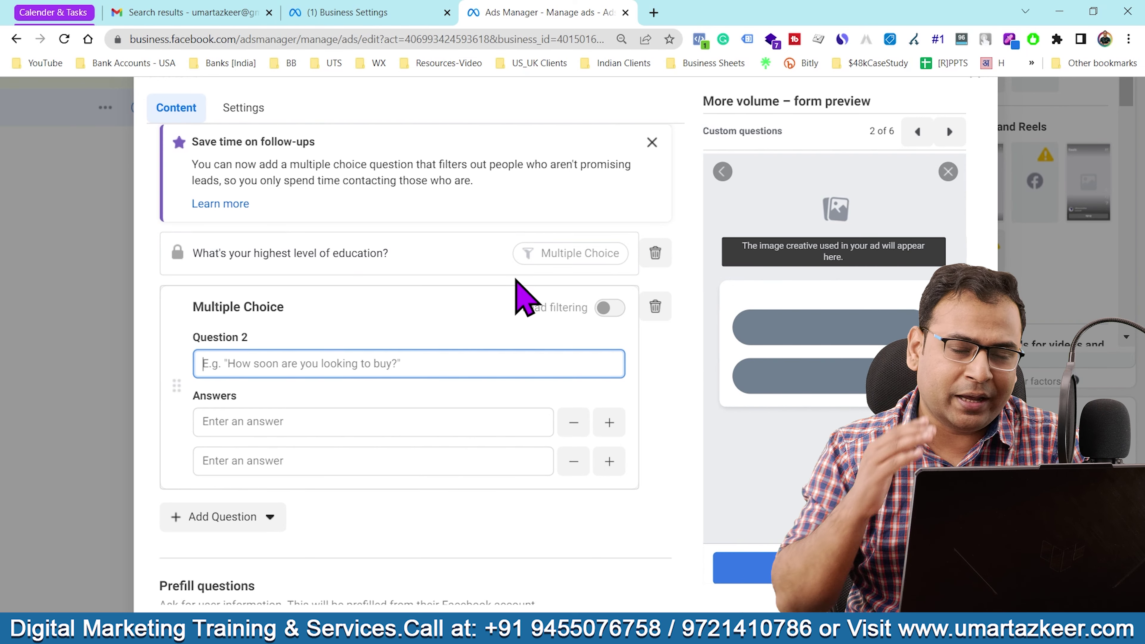
Review the prefill questions and the headline, description and call-to-action settings of the Message for leads section.
scroll(514, 276, "down", 3)
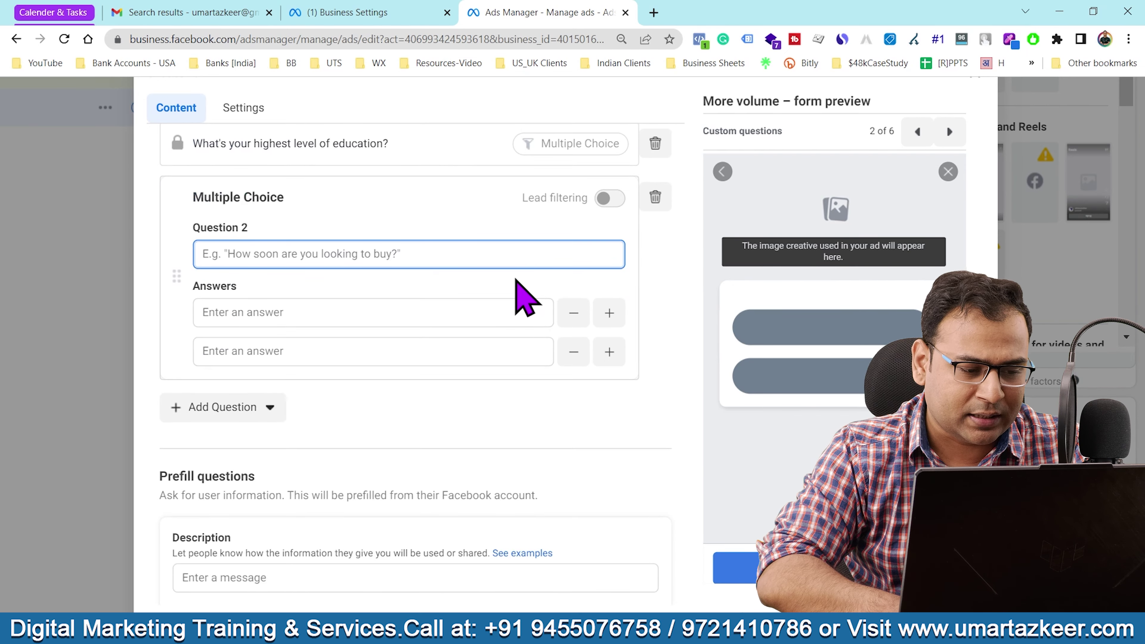
scroll(526, 355, "up", 5)
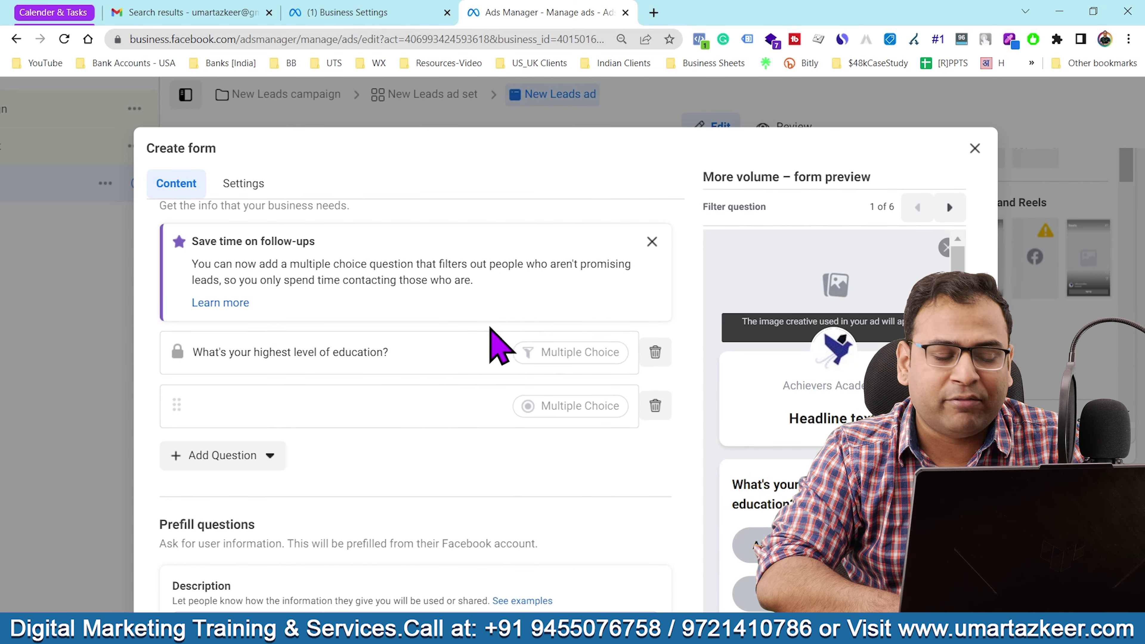
scroll(458, 377, "down", 3)
scroll(456, 361, "down", 3)
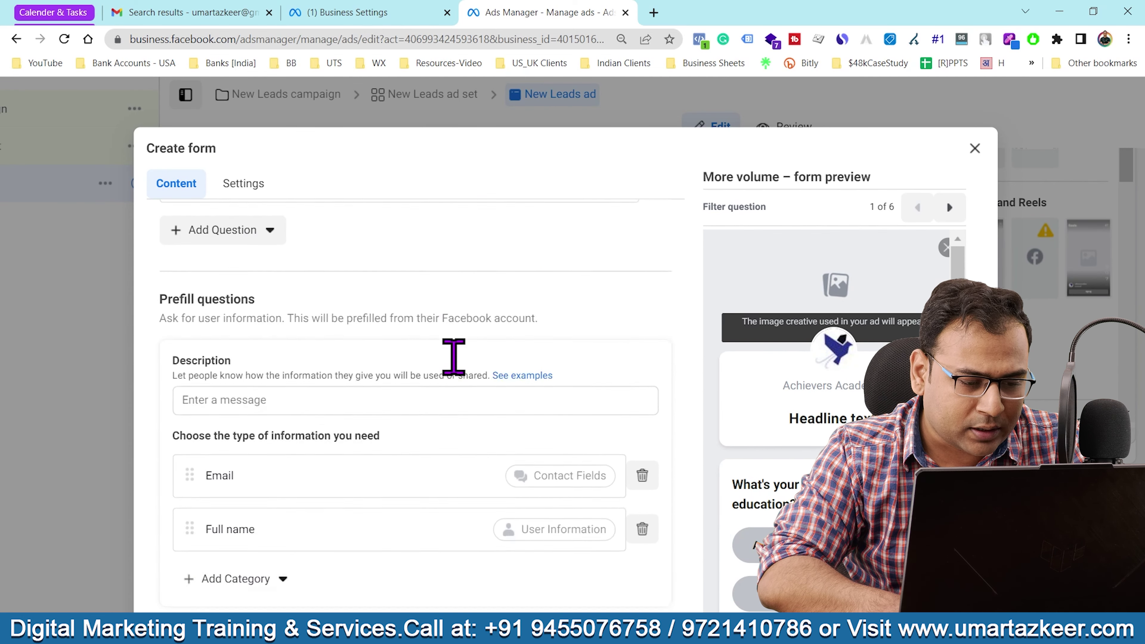
scroll(523, 411, "down", 4)
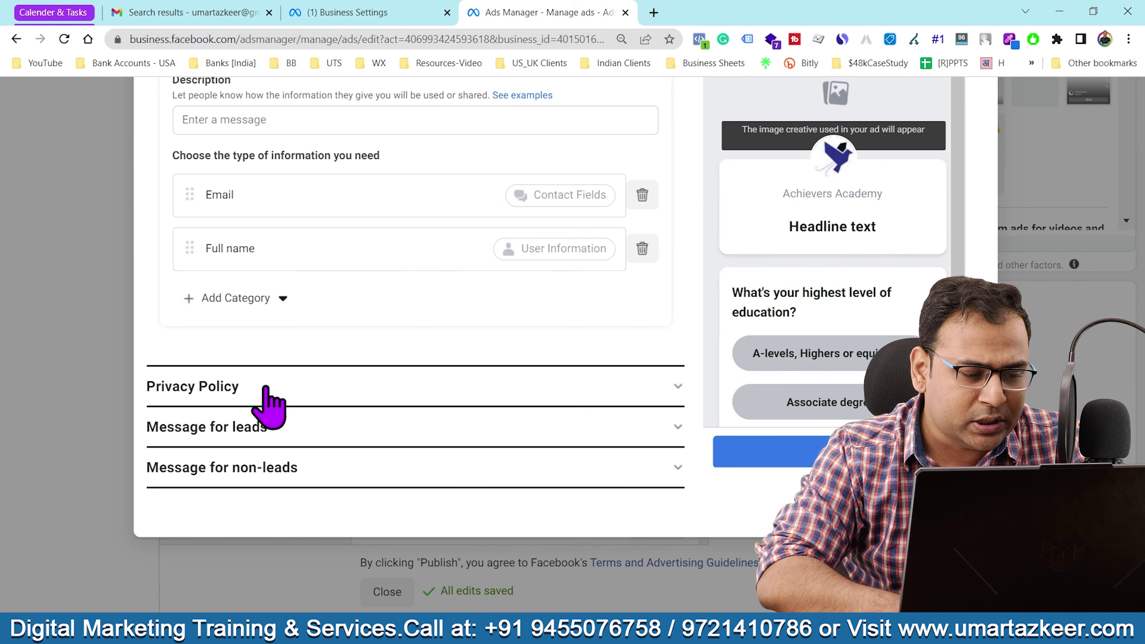
left_click(237, 428)
scroll(447, 300, "up", 2)
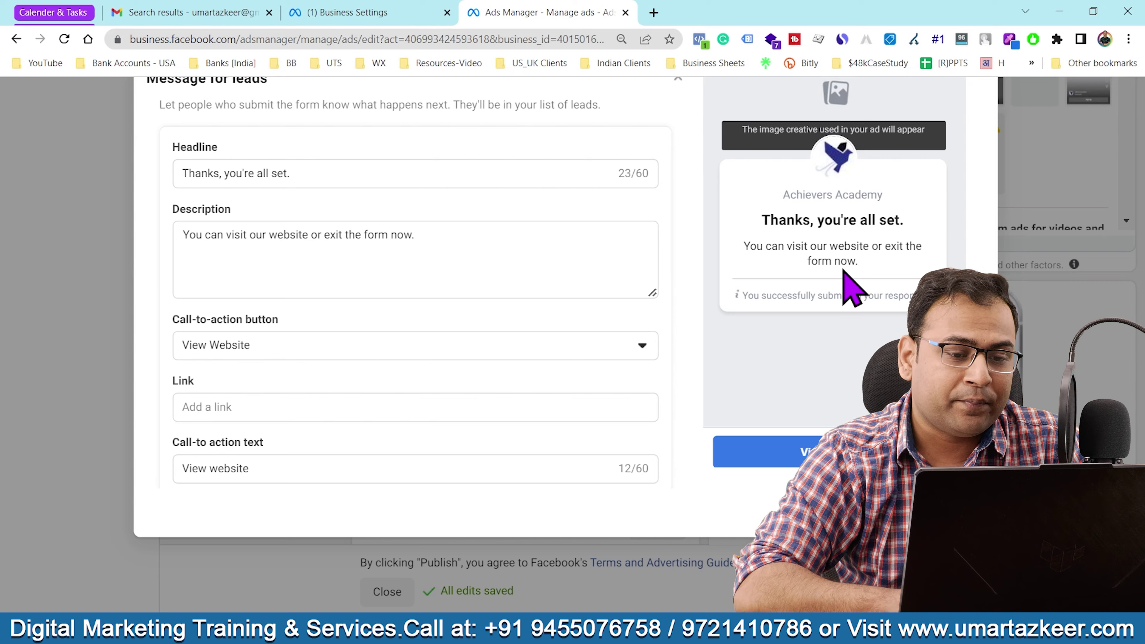
scroll(506, 358, "up", 4)
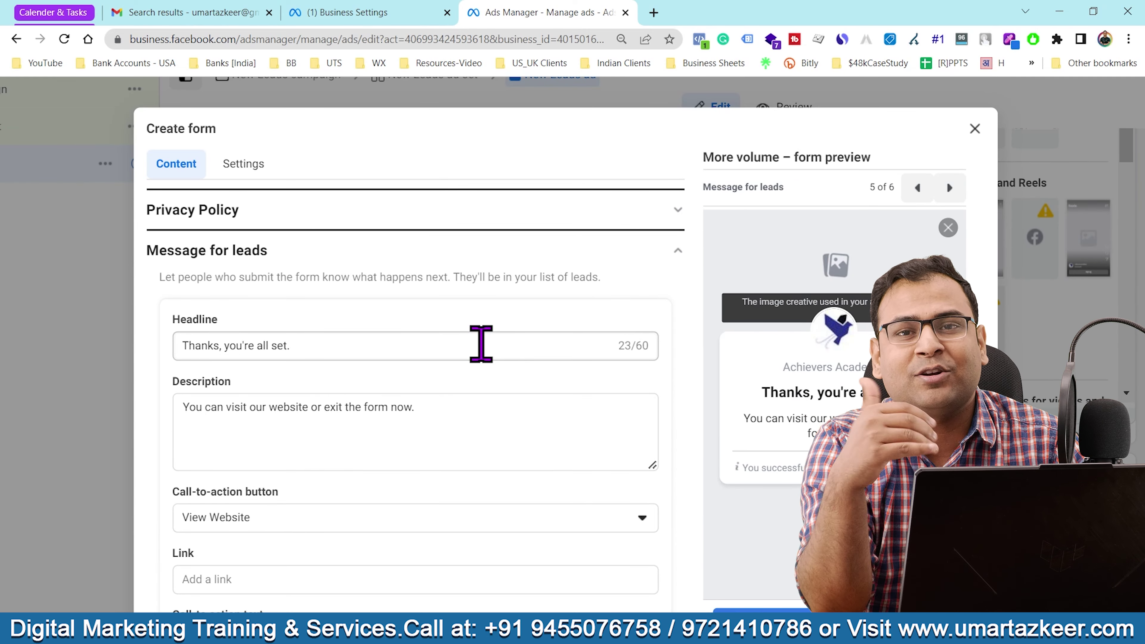
scroll(481, 344, "down", 2)
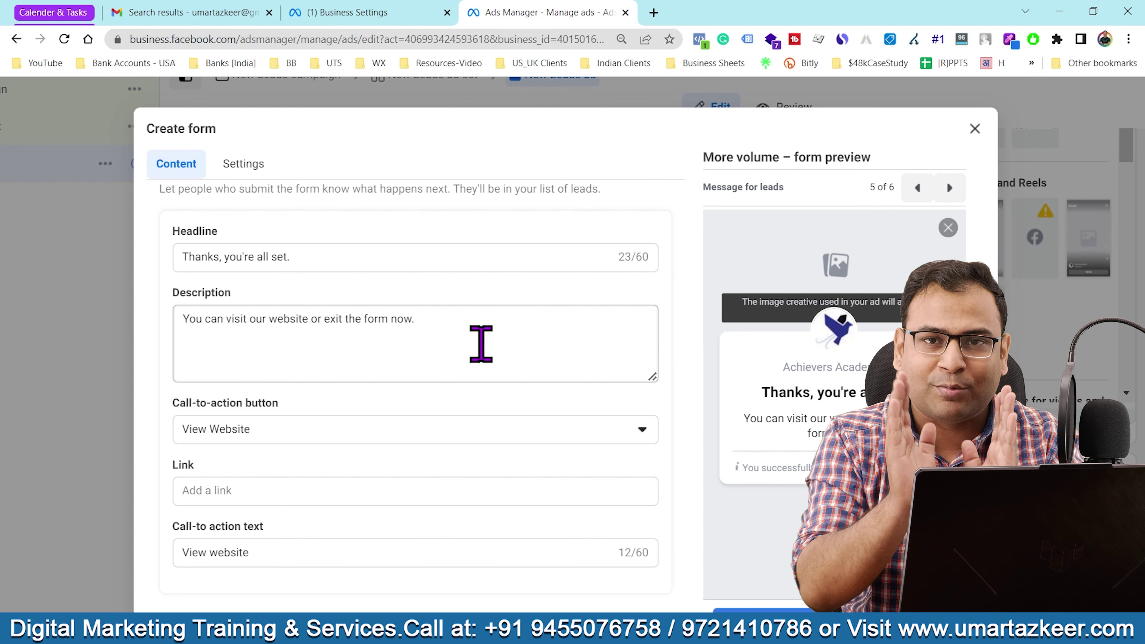
scroll(517, 440, "up", 1)
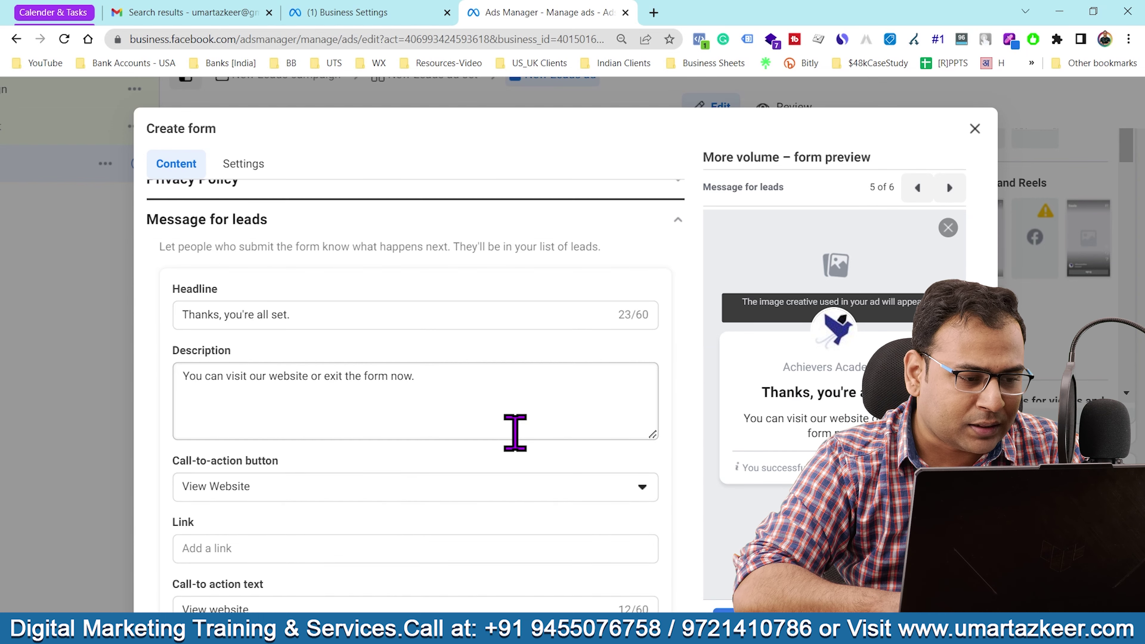
left_click(578, 216)
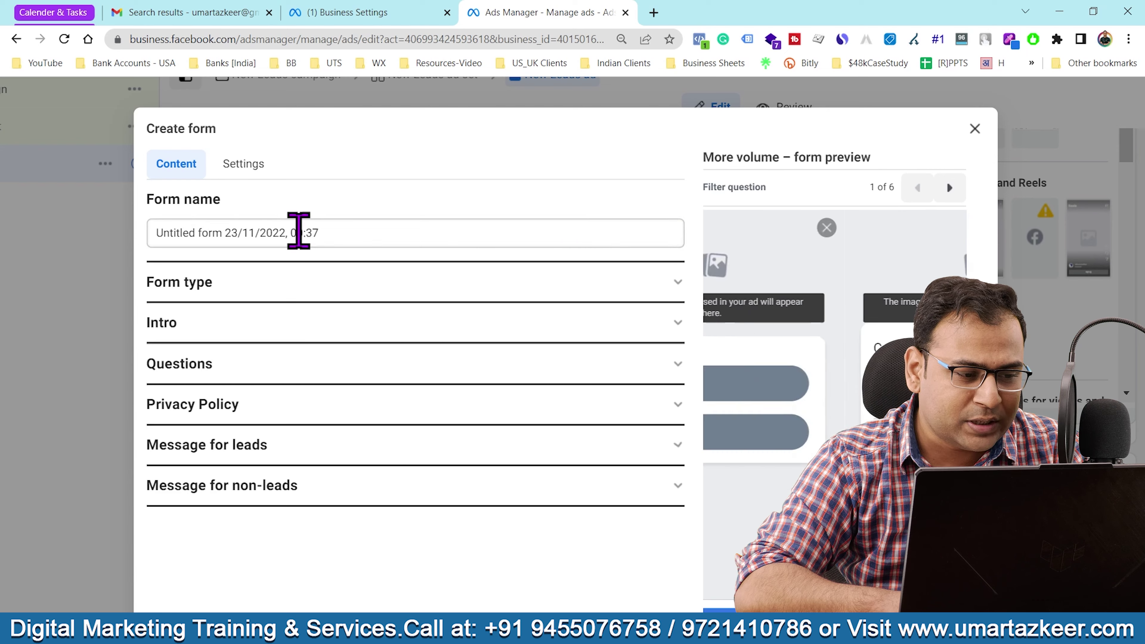
Examine the headline, description, call-to-action text and link settings of the Message for non-leads section.
left_click(290, 485)
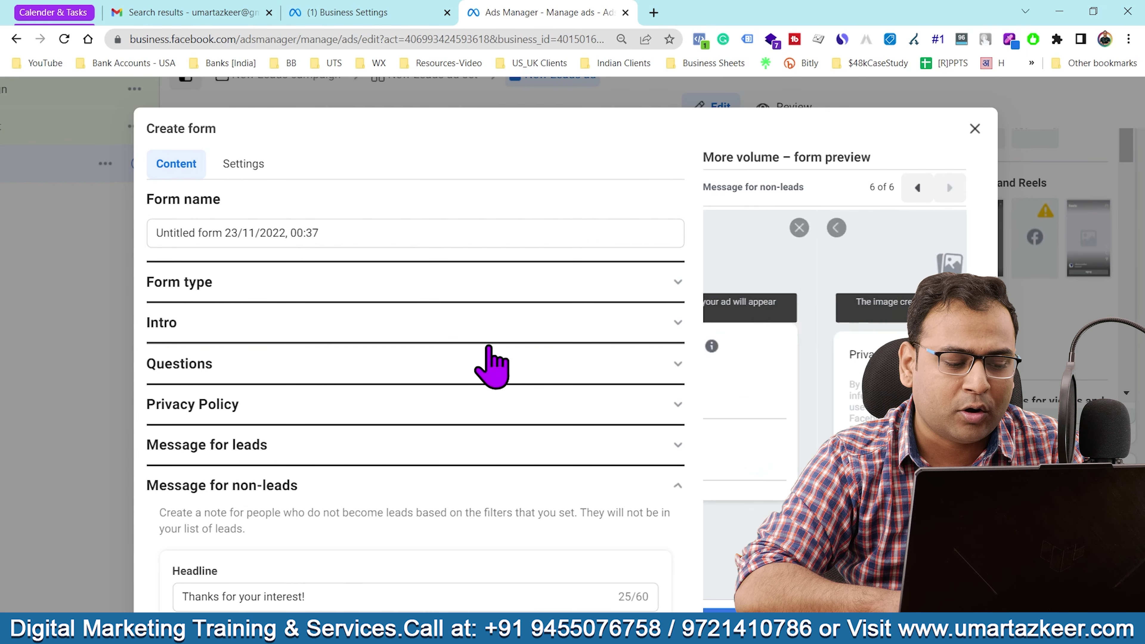
scroll(490, 357, "down", 4)
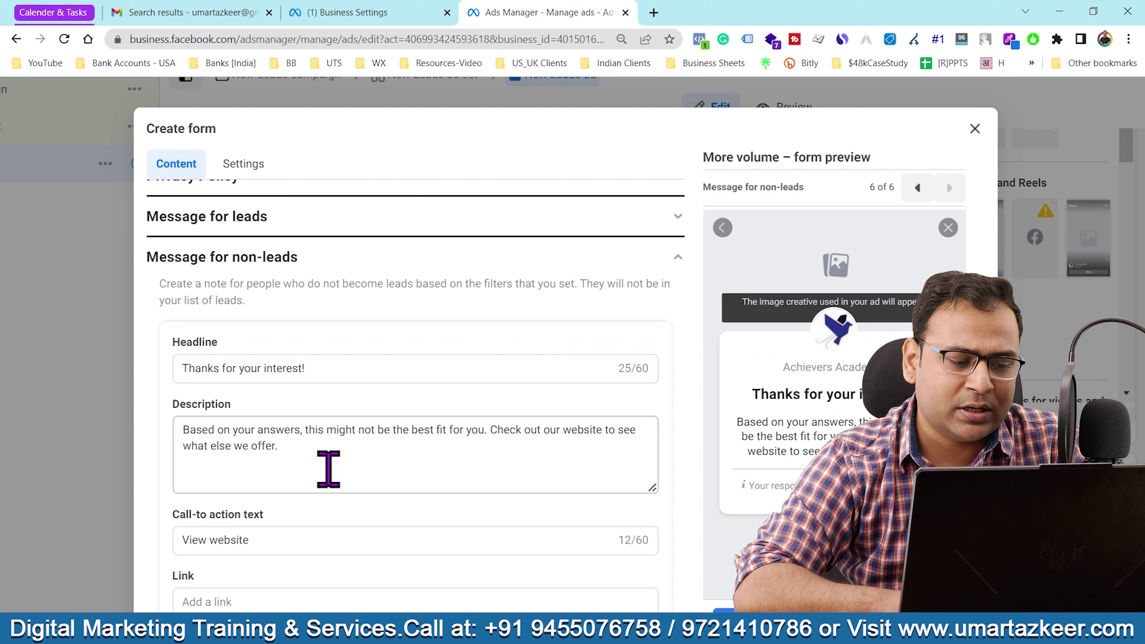
scroll(293, 469, "down", 1)
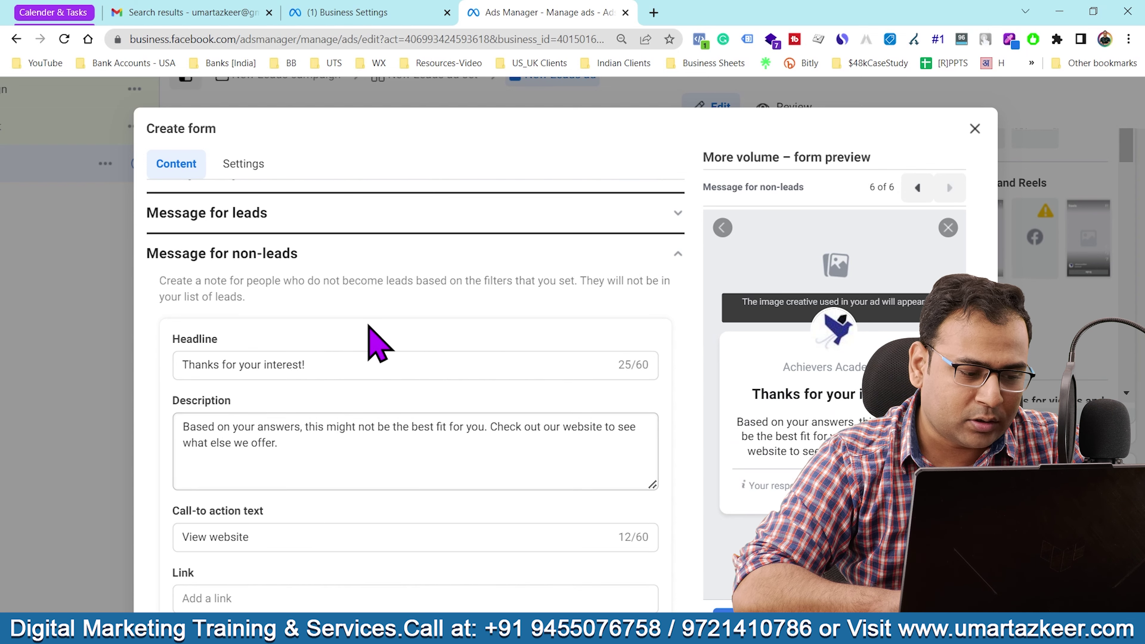
scroll(253, 533, "down", 4)
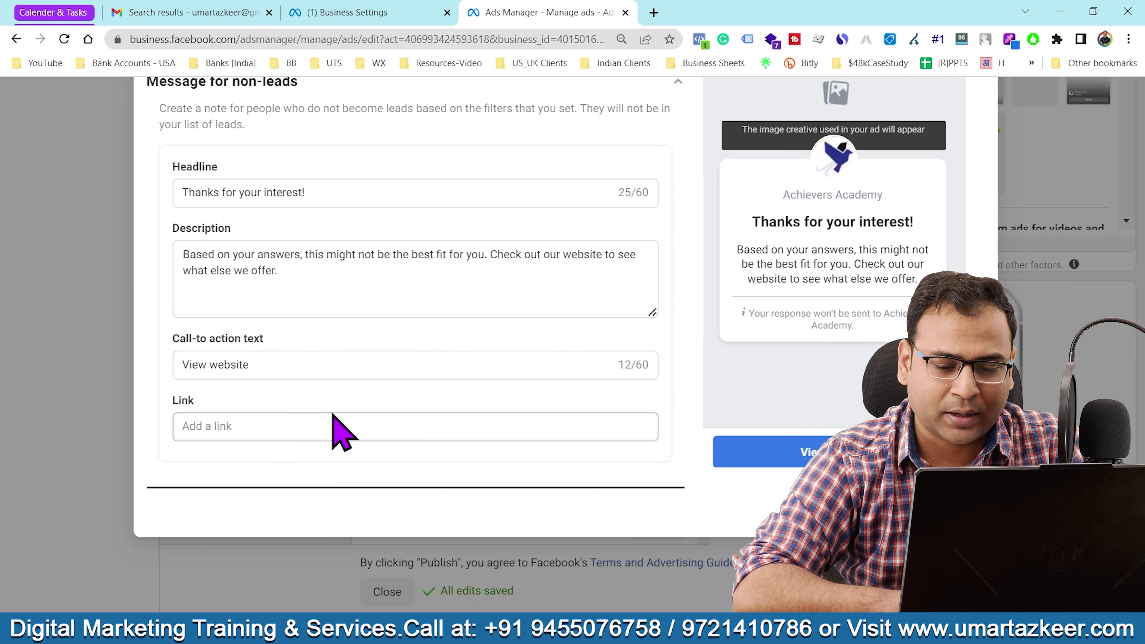
scroll(696, 340, "up", 4)
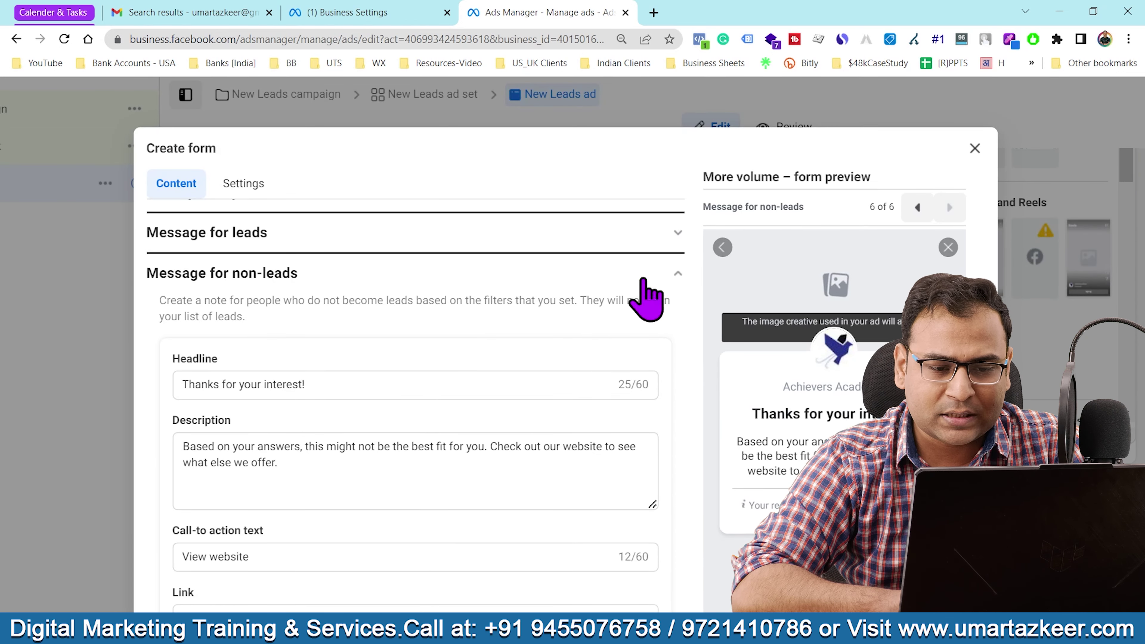
Step the form preview back to the Prefill information page and collapse the Message for non-leads section.
left_click(920, 209)
left_click(919, 209)
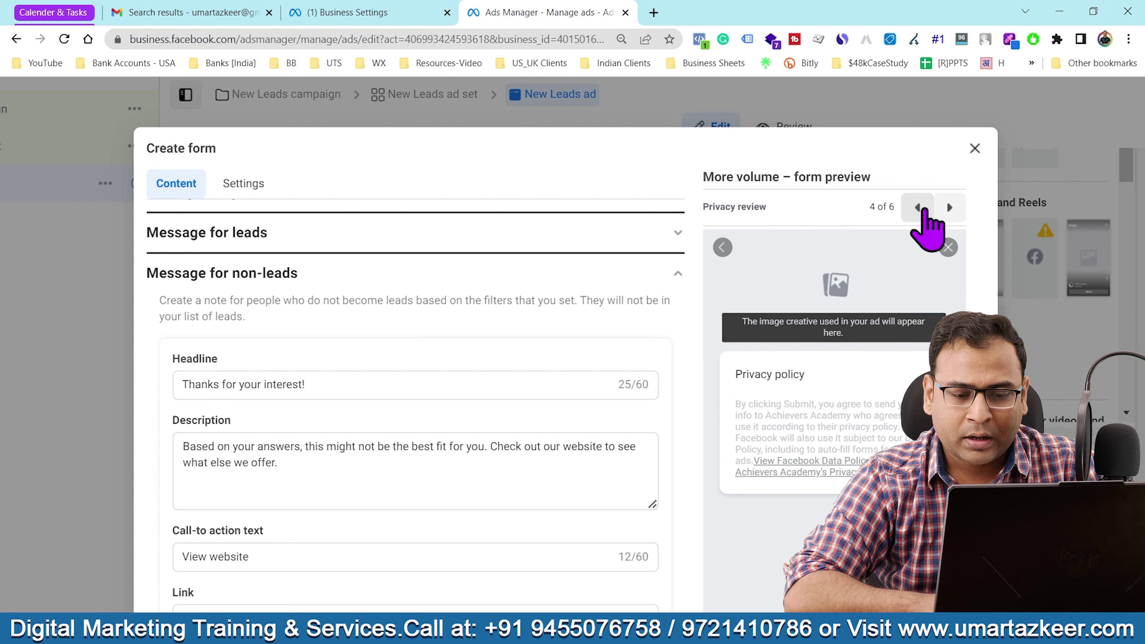
left_click(920, 208)
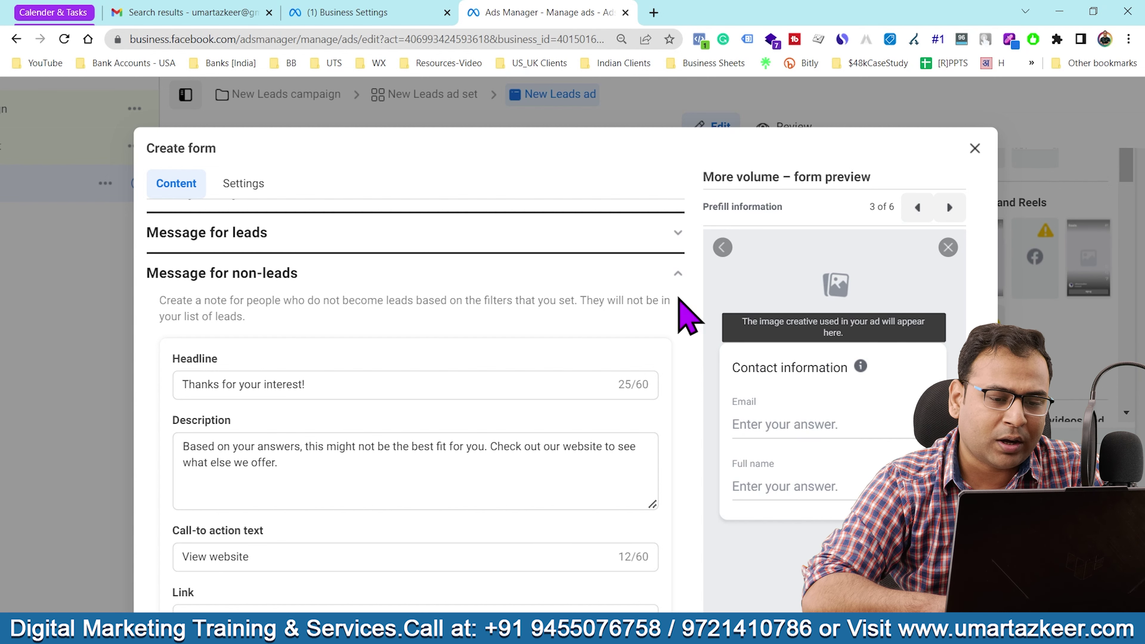
left_click(677, 273)
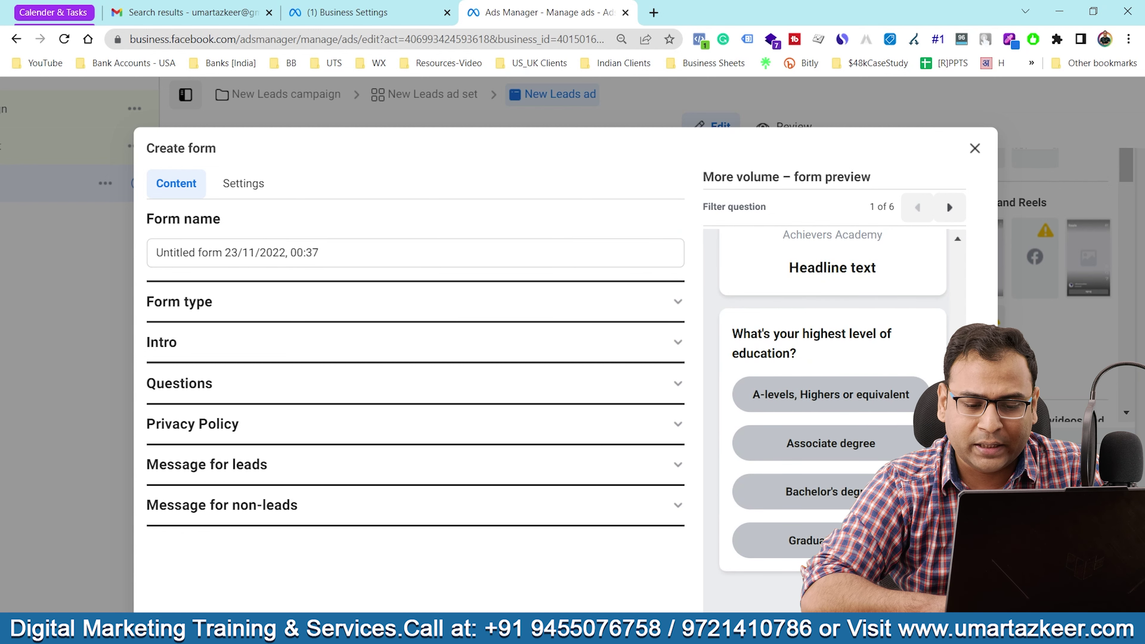
Set the lead filter of the "Associate degree" answer in the education question to Not a lead.
left_click(330, 392)
scroll(426, 381, "down", 5)
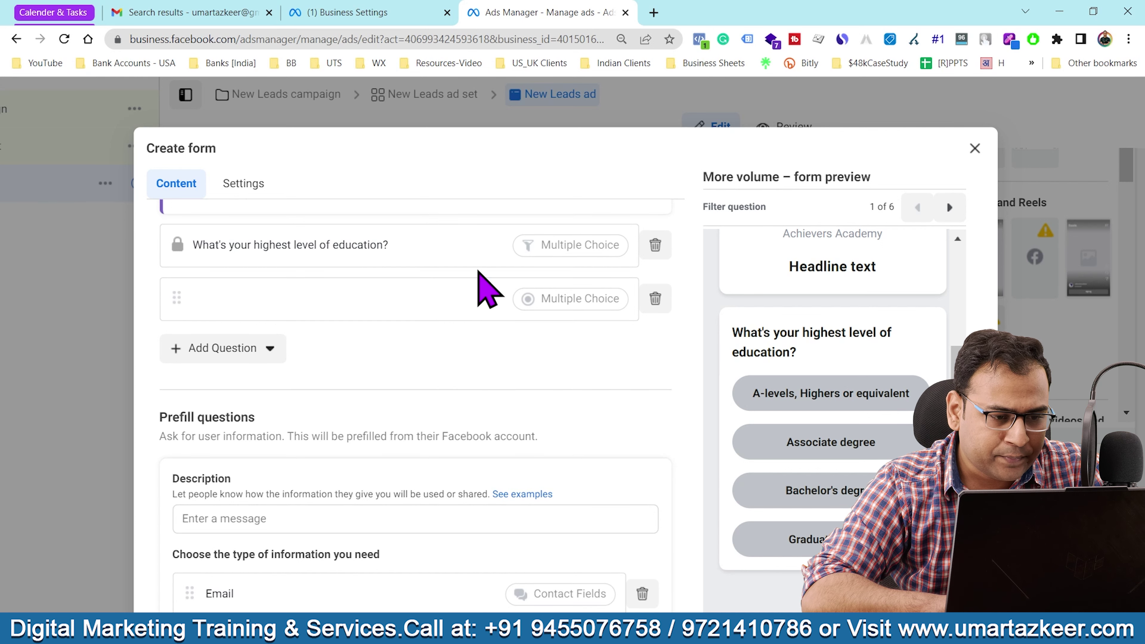
left_click(466, 259)
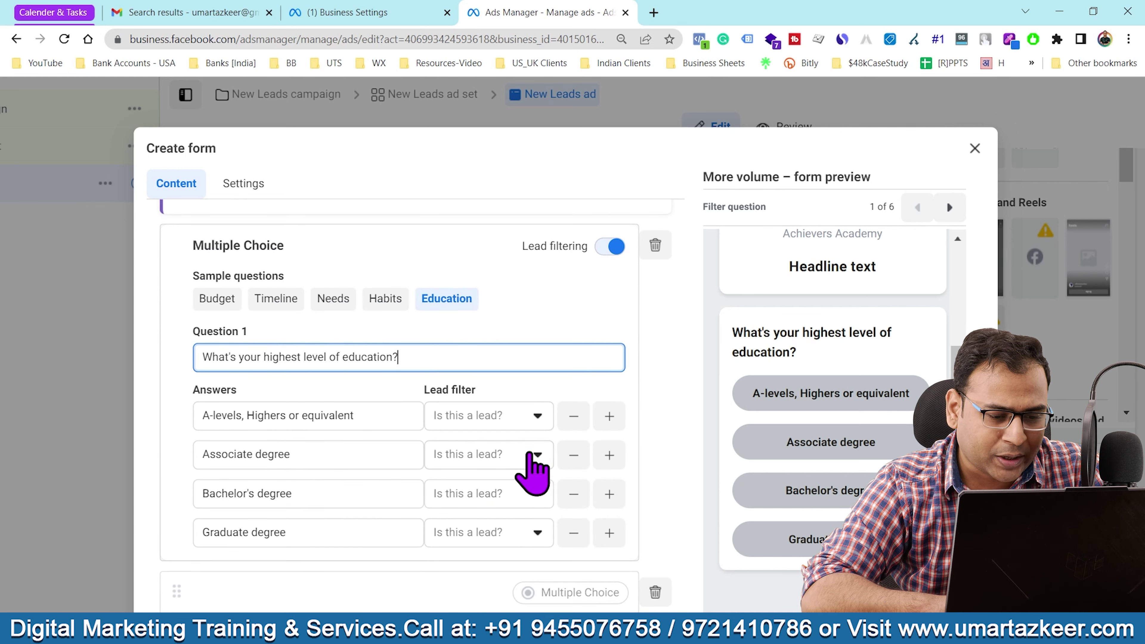
left_click(519, 456)
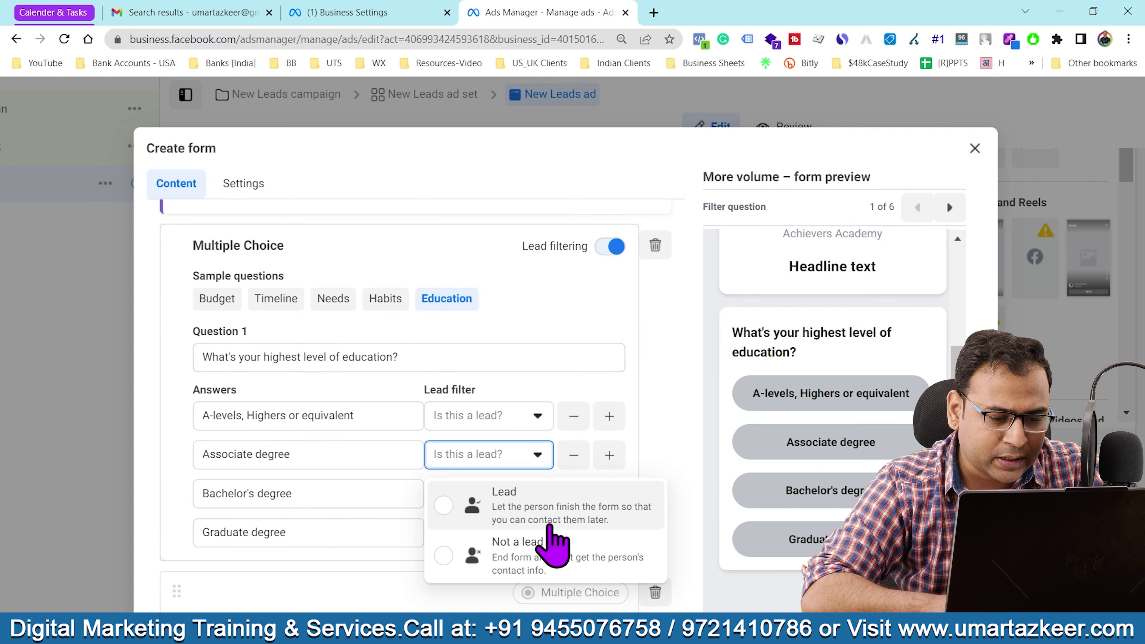
left_click(550, 545)
scroll(826, 499, "down", 1)
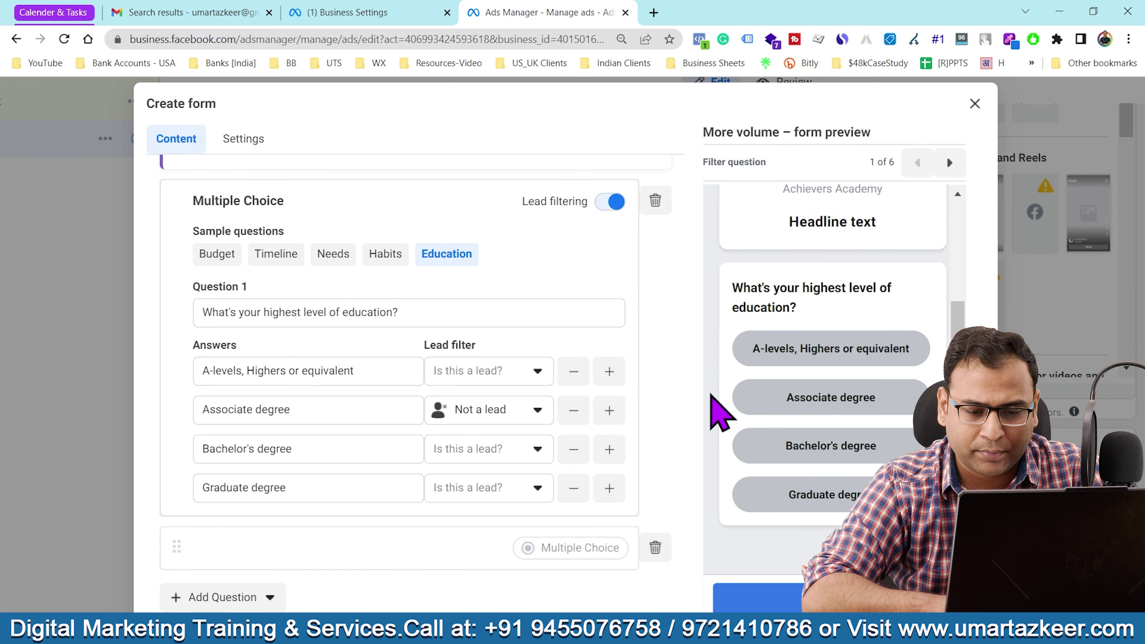
Choose "Associate degree" in the form preview and compare it with the lead filters of the education question's answers.
left_click(877, 407)
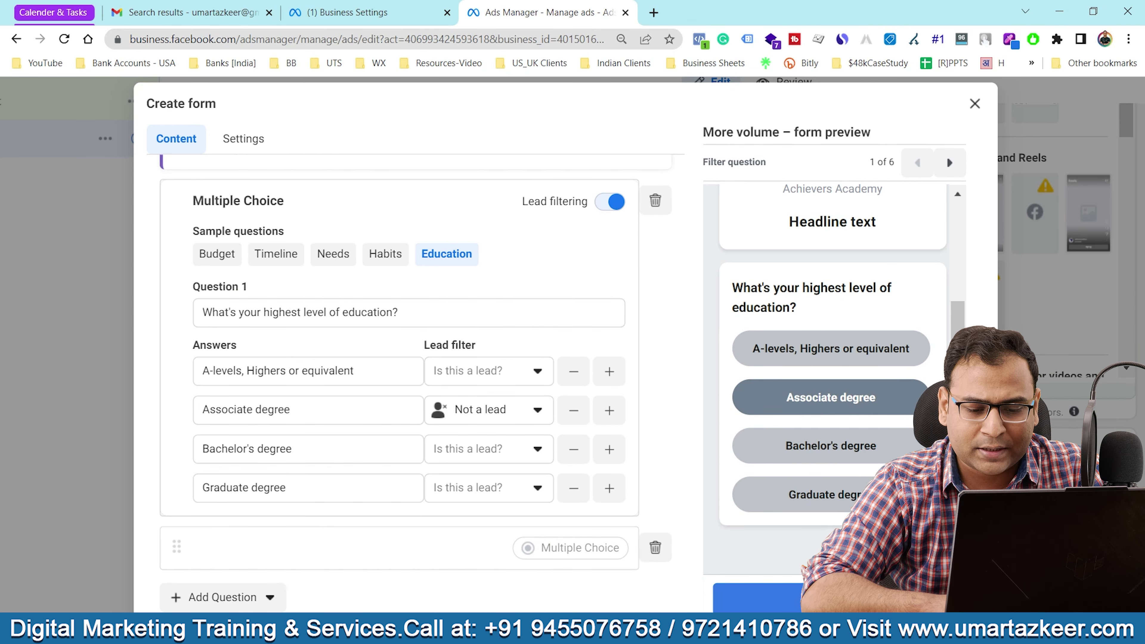
scroll(897, 429, "down", 3)
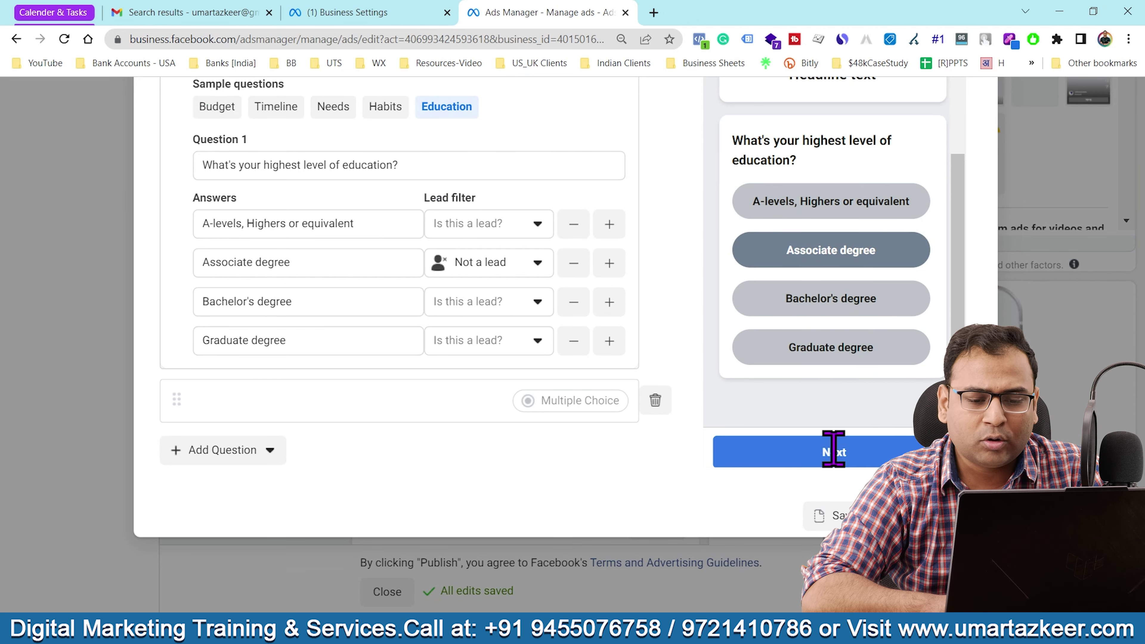
scroll(909, 305, "up", 2)
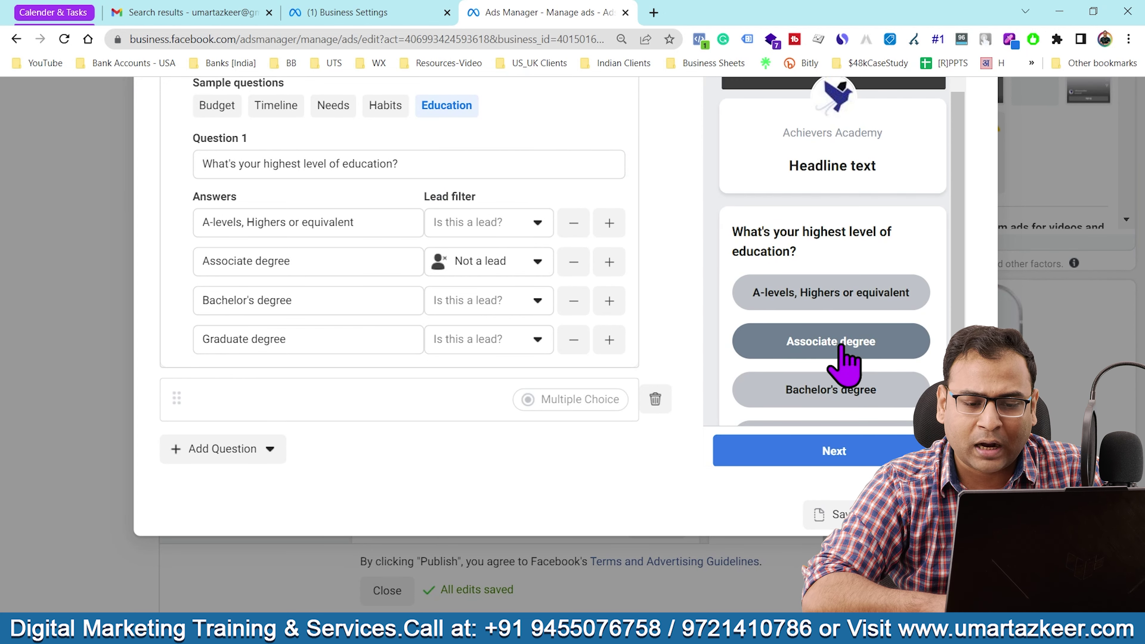
scroll(915, 230, "up", 1)
scroll(905, 211, "up", 2)
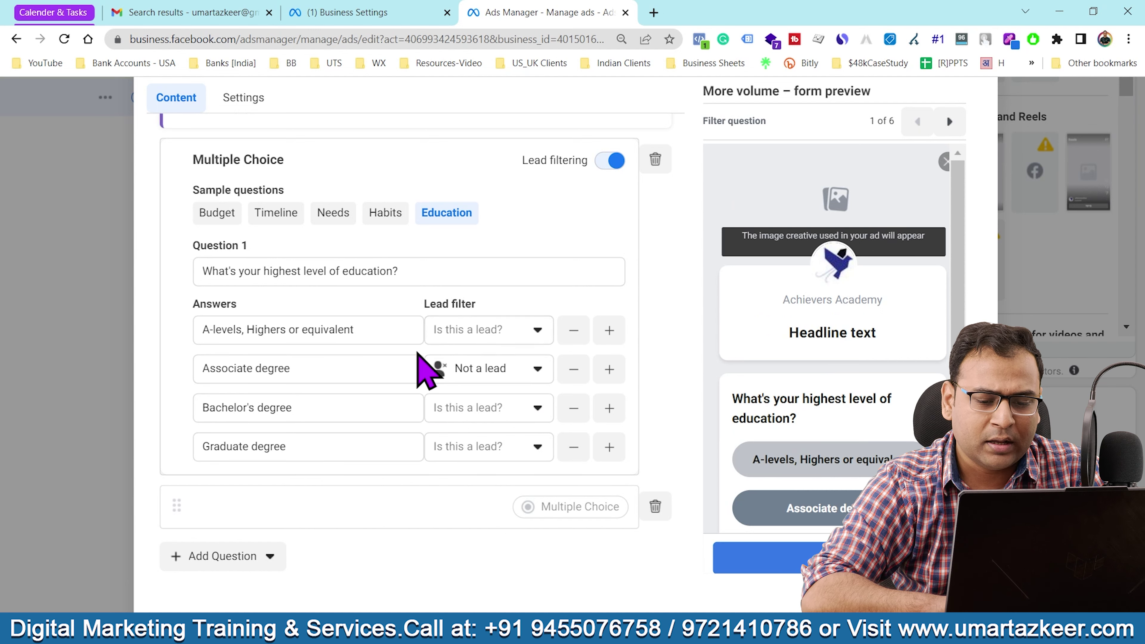
scroll(834, 406, "down", 3)
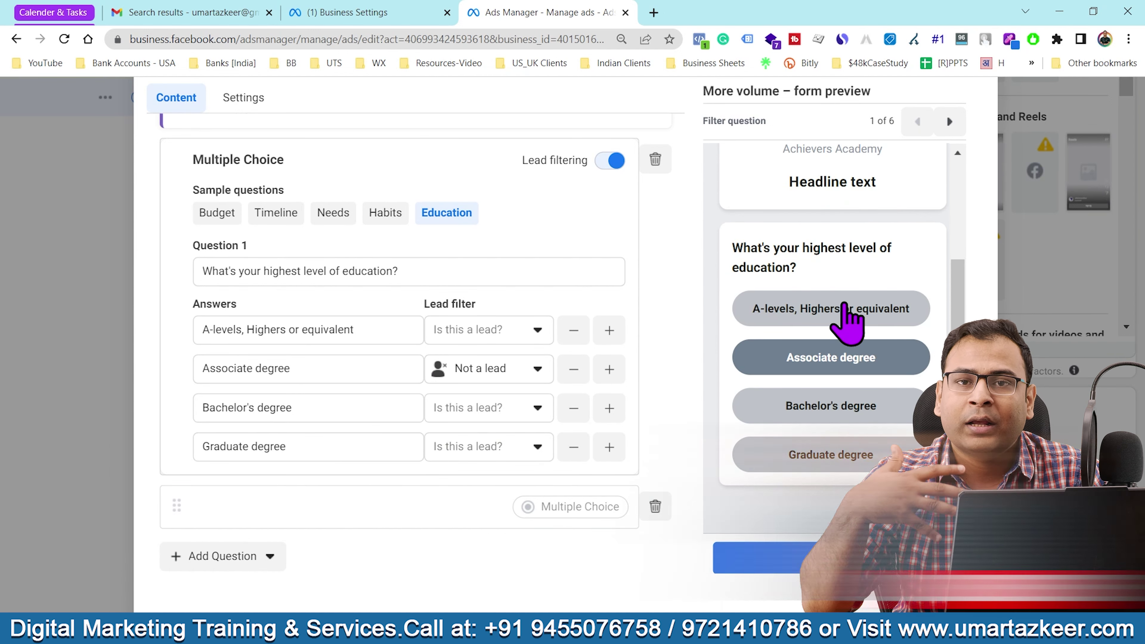
Advance the form preview from the filter question to the Message for non-leads page.
left_click(950, 121)
left_click(949, 121)
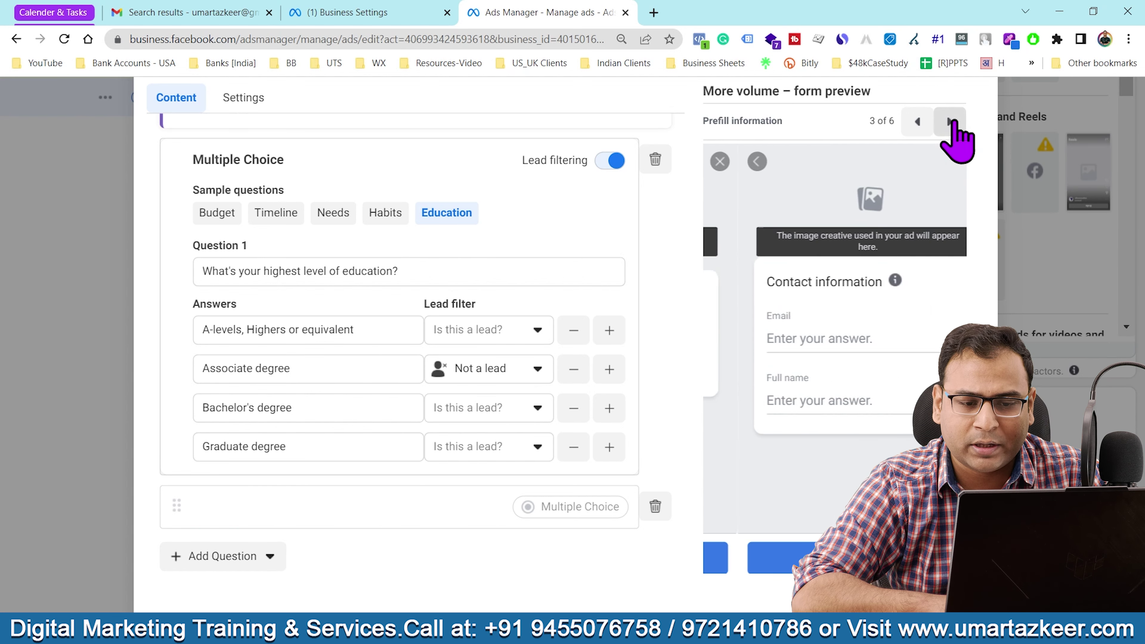
left_click(950, 121)
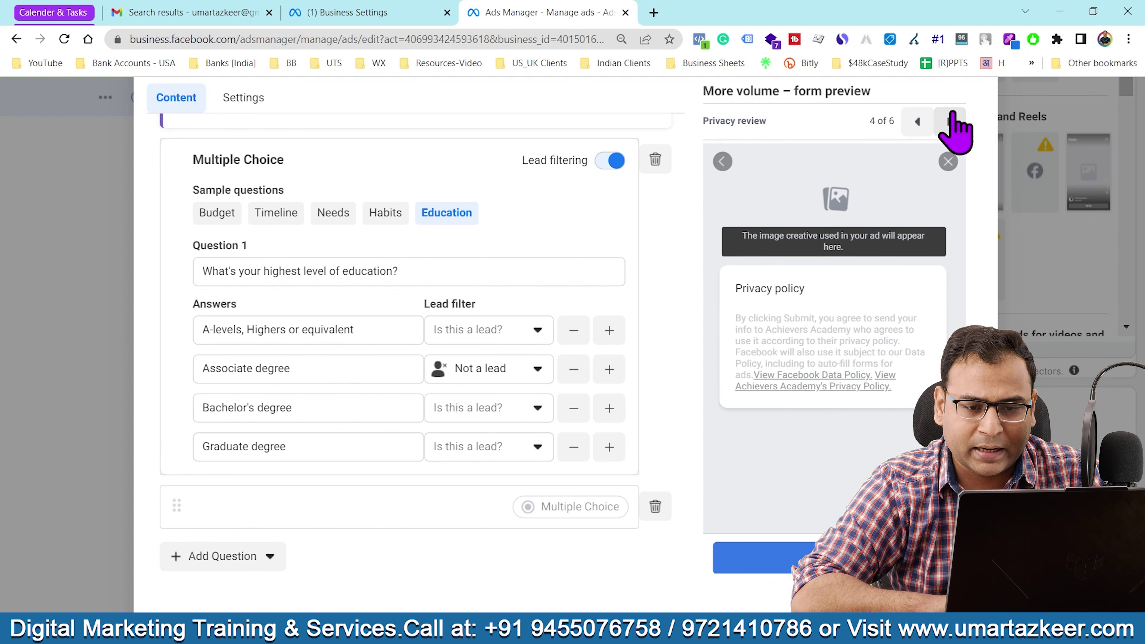
left_click(951, 120)
left_click(951, 120)
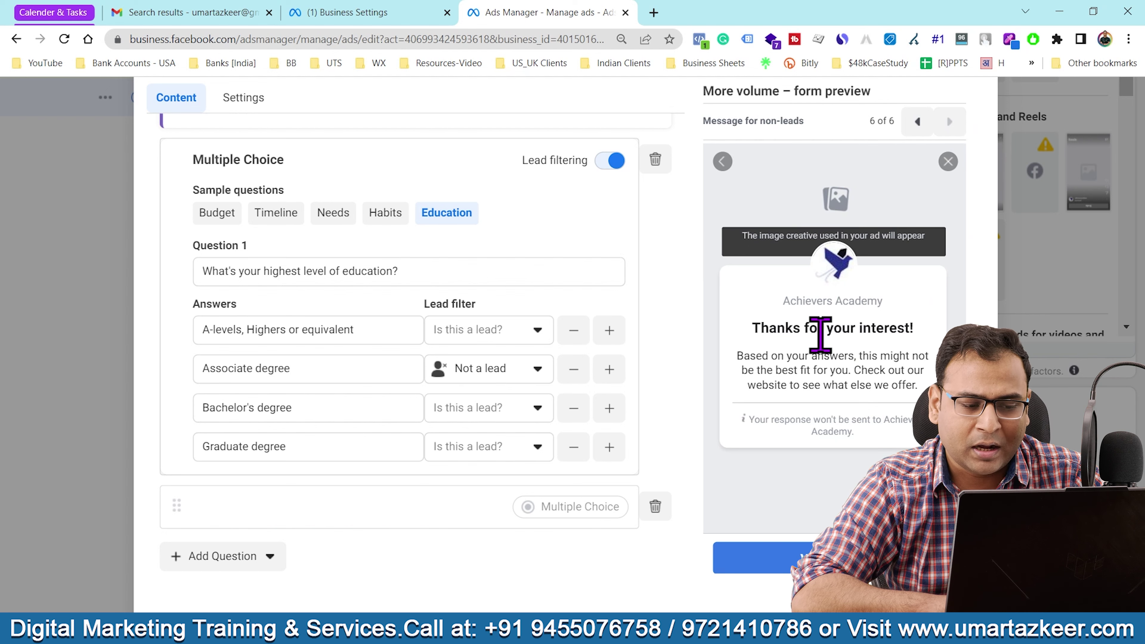
scroll(312, 402, "down", 4)
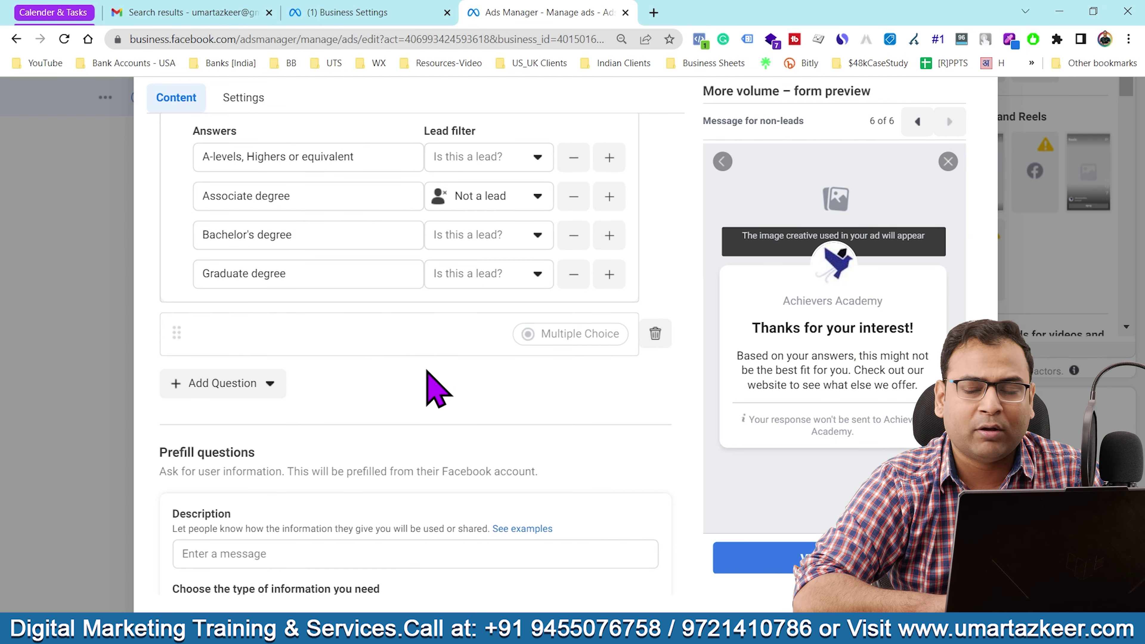